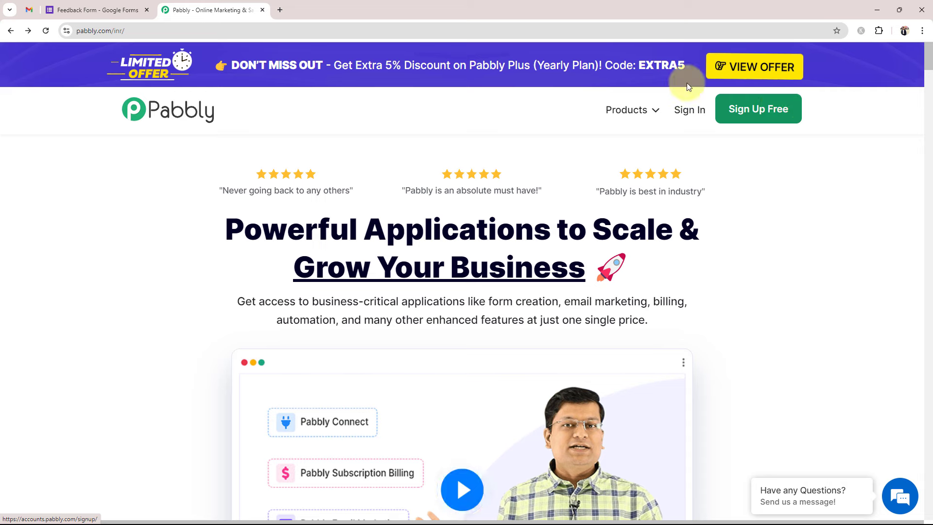
- Sign in to Pabbly Accounts and launch Pabbly Connect from the All Pabbly Apps list
left_click(689, 110)
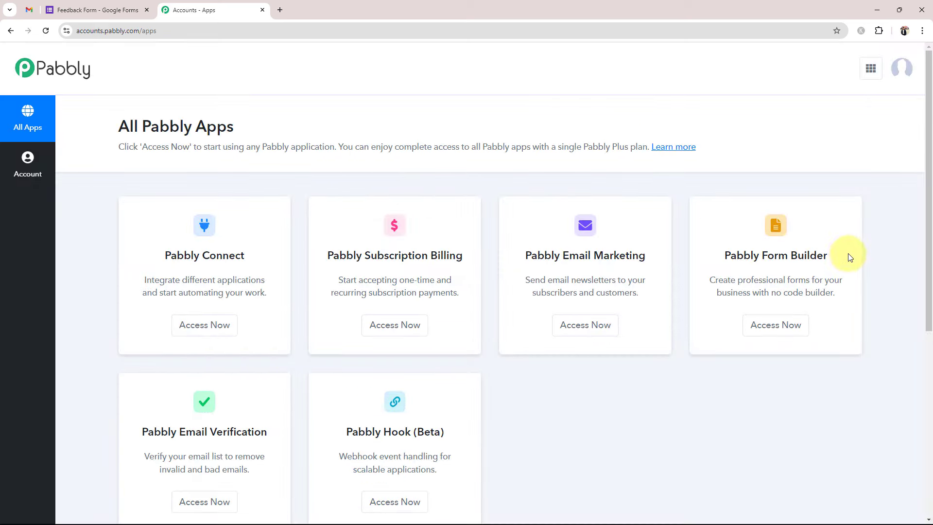
left_click_drag(166, 254, 222, 316)
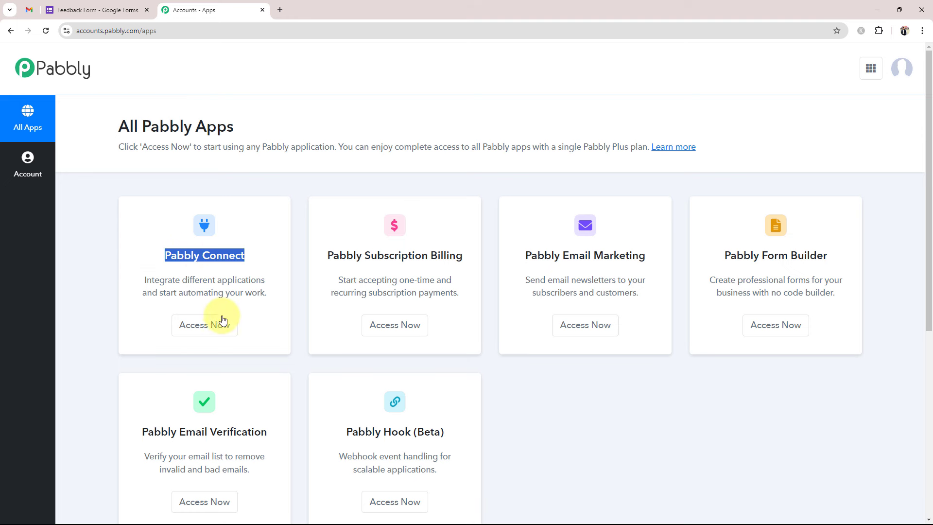
left_click(223, 321)
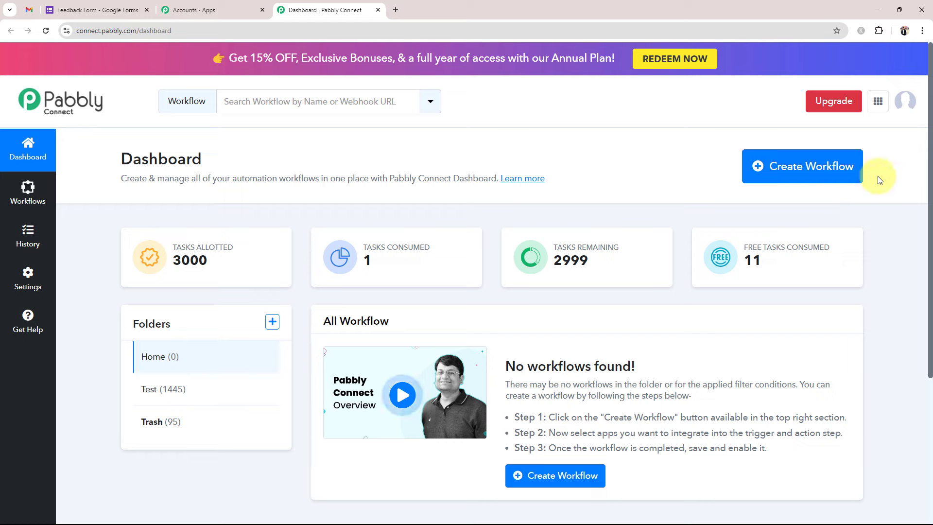
- Create the workflow 'Send Customized Email Notifications from Google Forms', keeping it in the Home folder
left_click(833, 160)
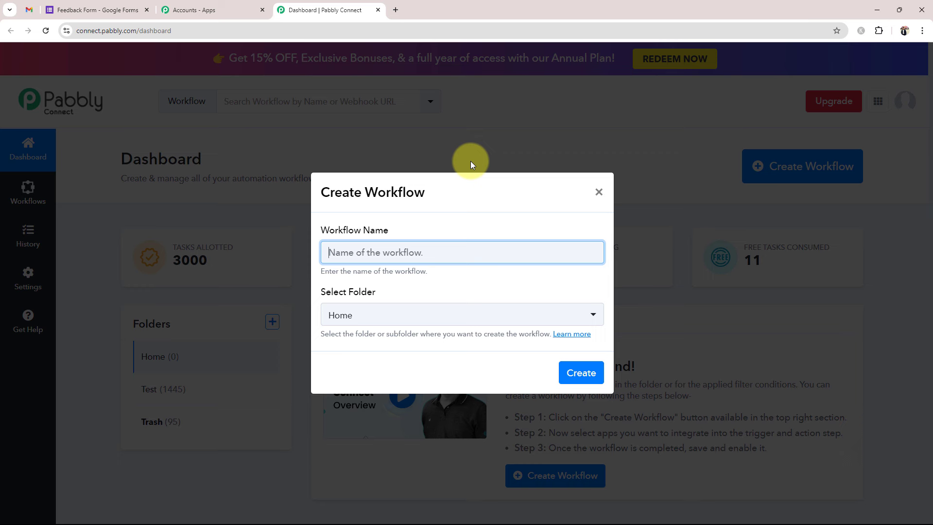
type("Send Customized Email Notifications from Google Forms")
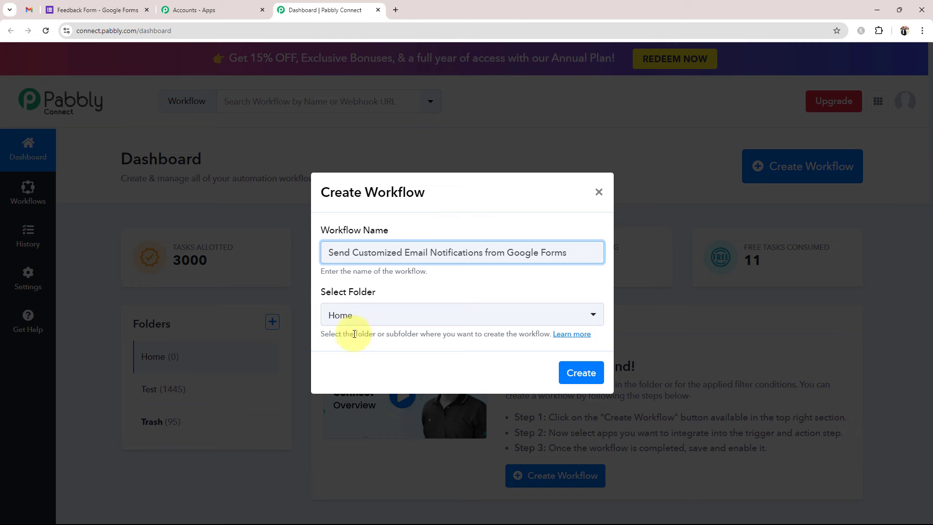
left_click(341, 314)
left_click(340, 373)
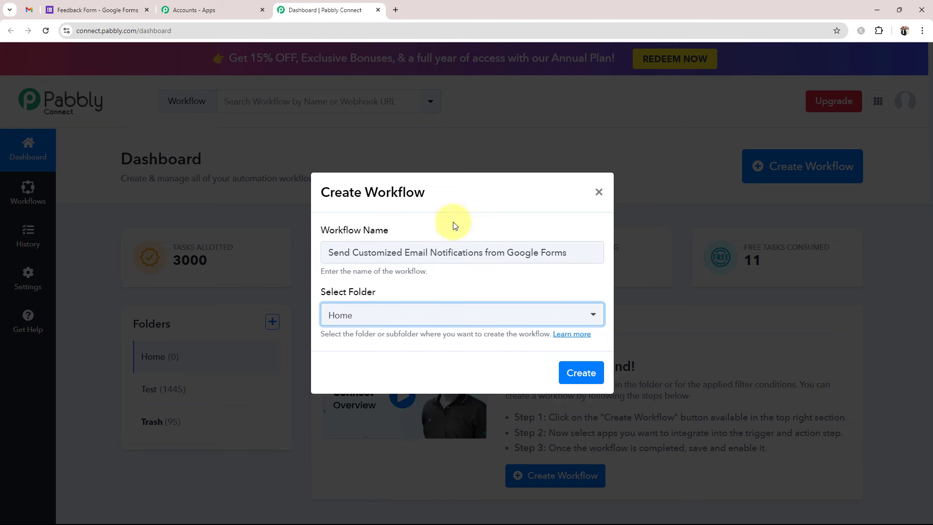
left_click(582, 373)
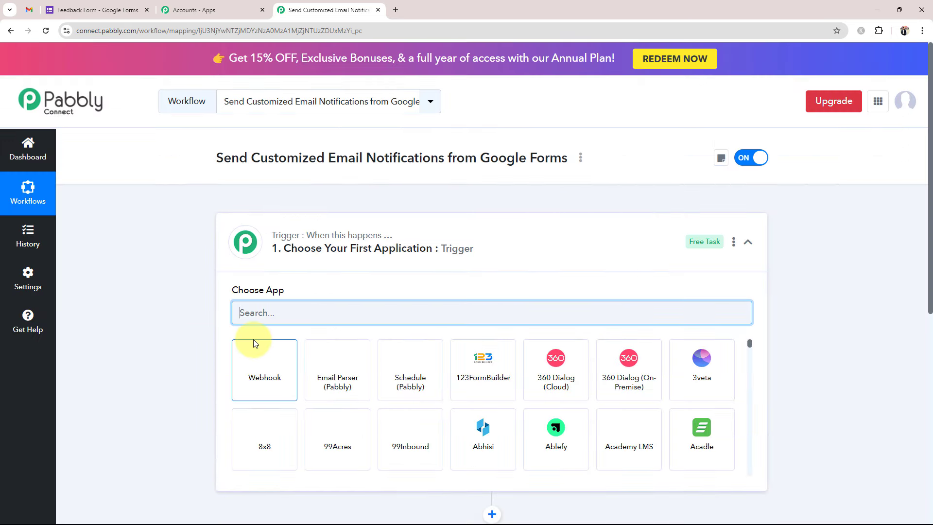
- Collapse the trigger's Choose App panel so both empty trigger and action steps show
left_click(517, 243)
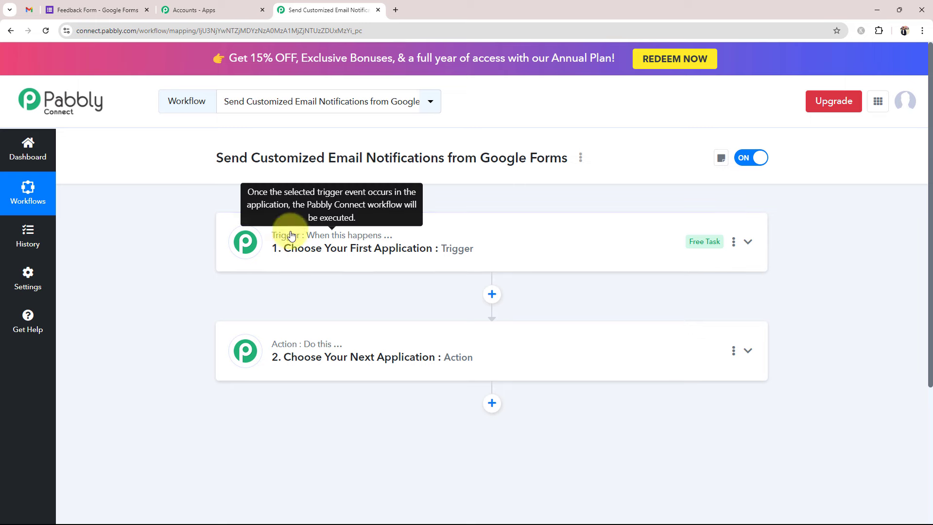
- Set the trigger app to Google Forms with the New Response Received event
left_click(243, 237)
right_click(272, 314)
left_click(221, 298)
left_click(256, 310)
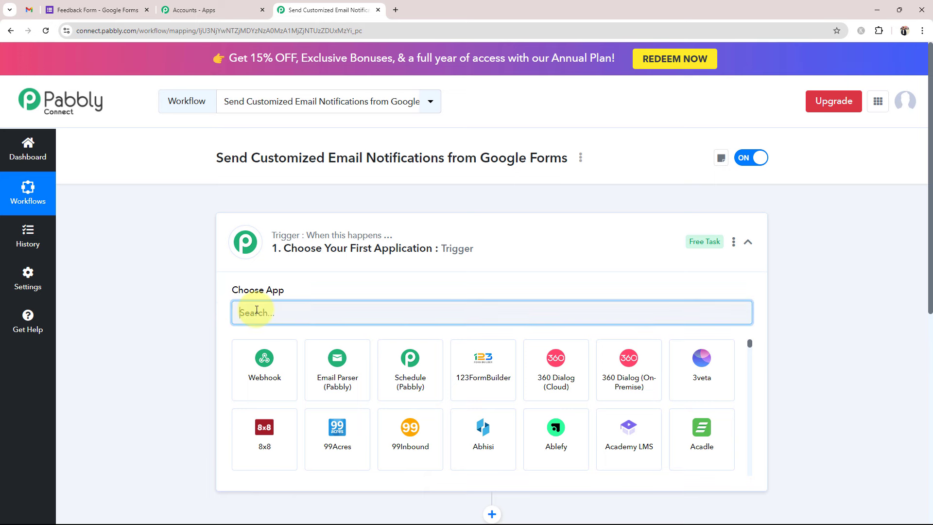
type("Google")
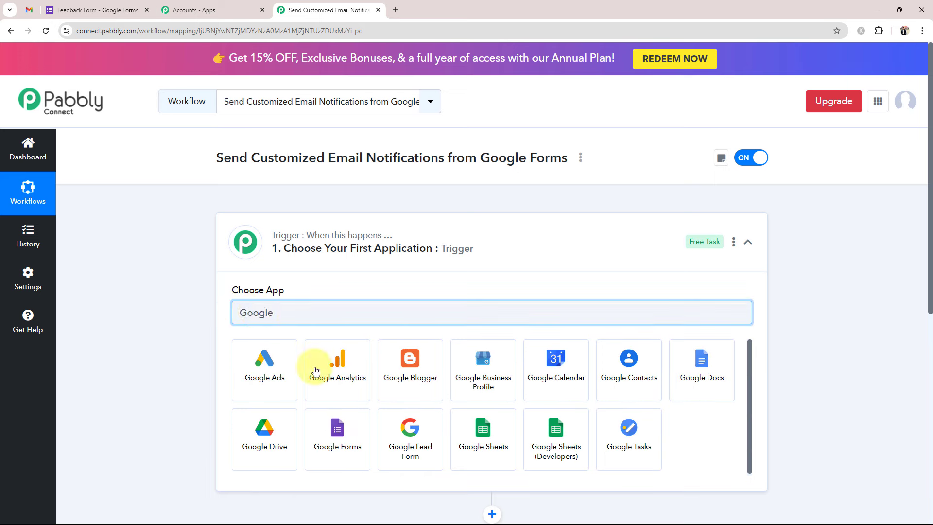
left_click(332, 432)
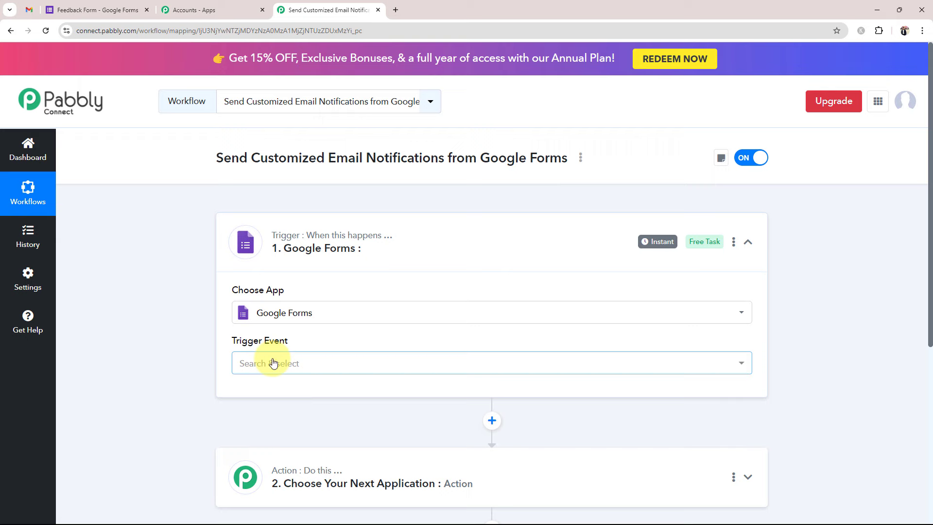
left_click(271, 360)
left_click(290, 426)
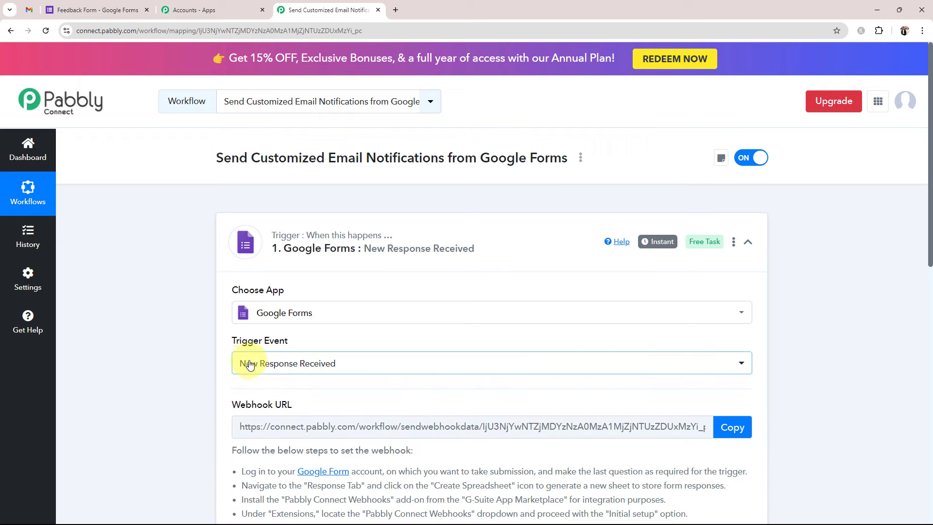
left_click(513, 236)
- Set the action app to Gmail with the Send Email (V1) event
left_click(279, 355)
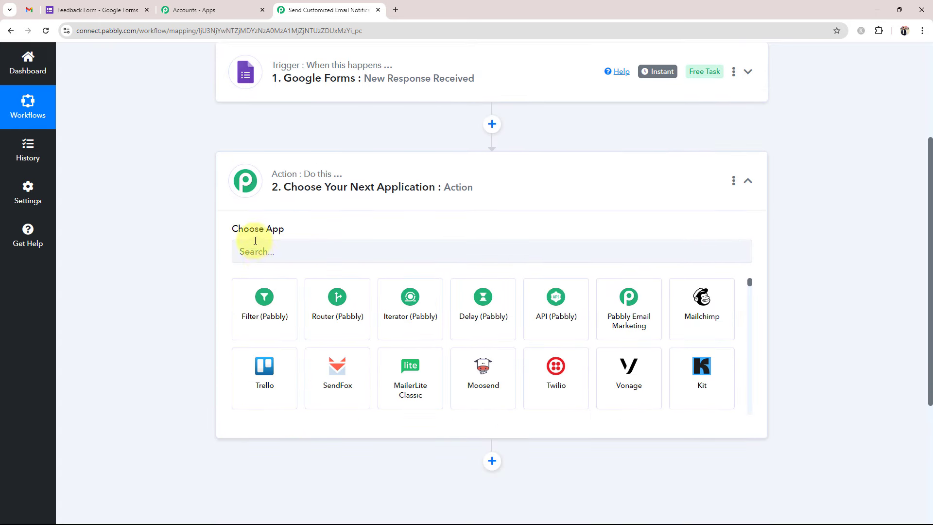
left_click(255, 252)
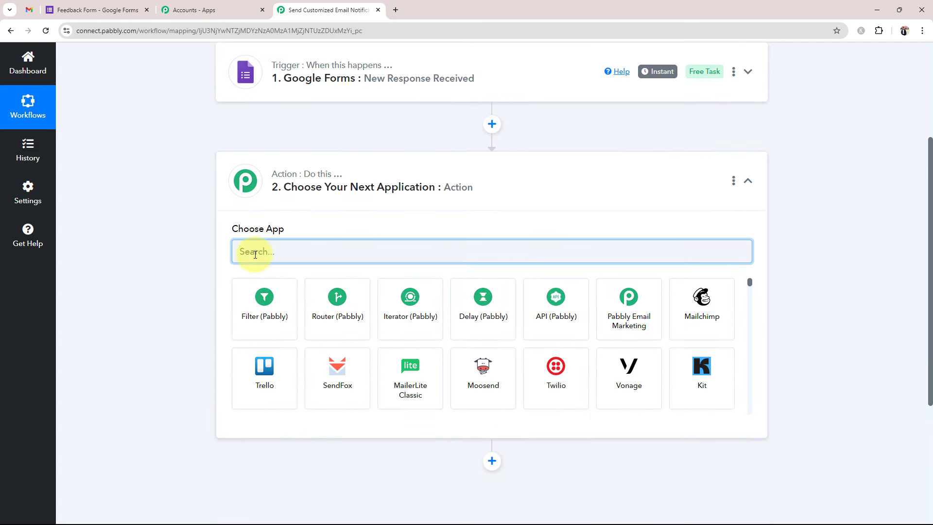
type("Gmail")
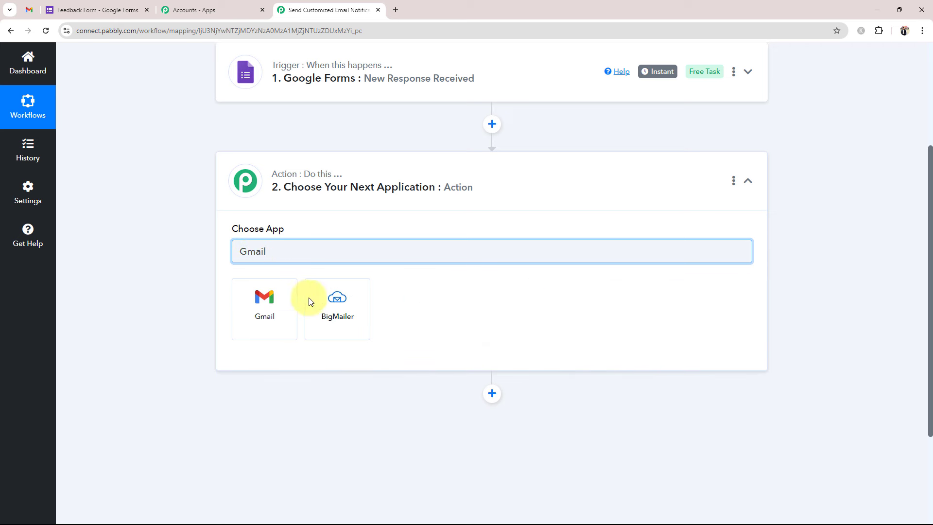
left_click(261, 309)
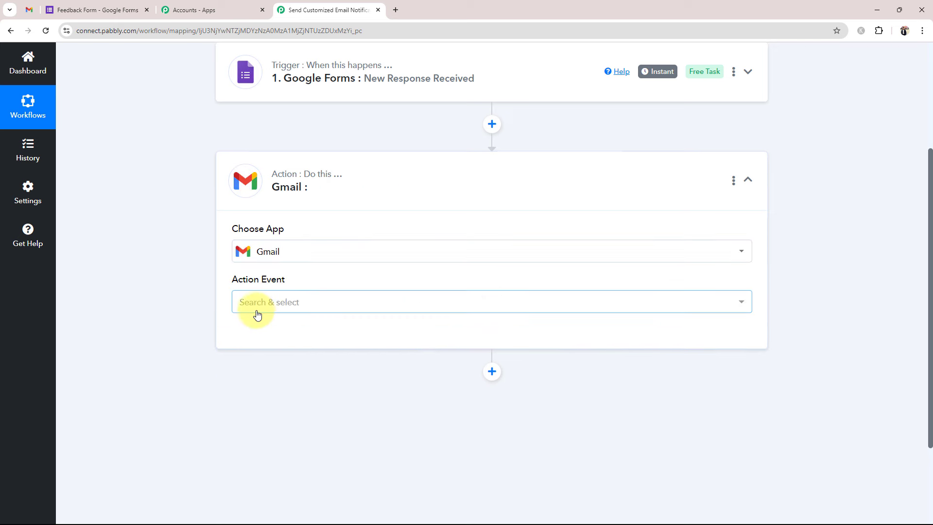
left_click(258, 307)
scroll(272, 221, "down", 2)
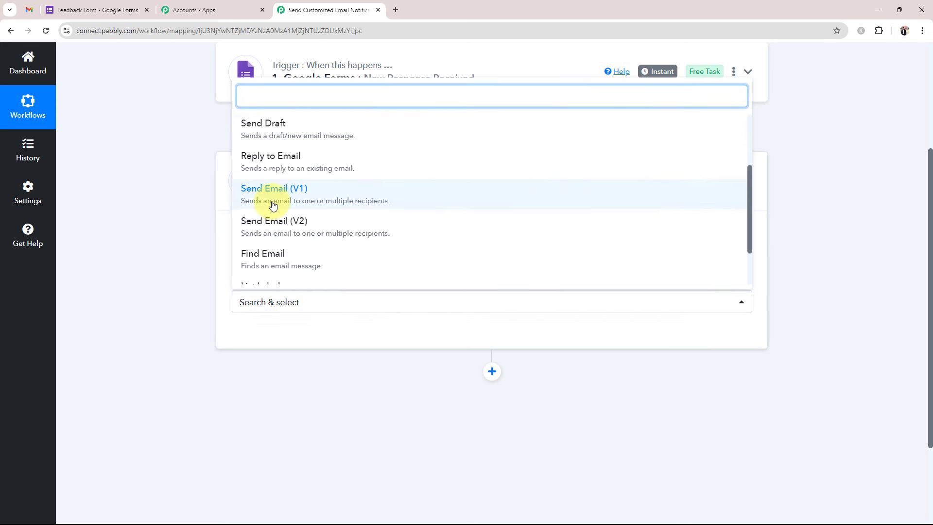
left_click(271, 204)
left_click(379, 203)
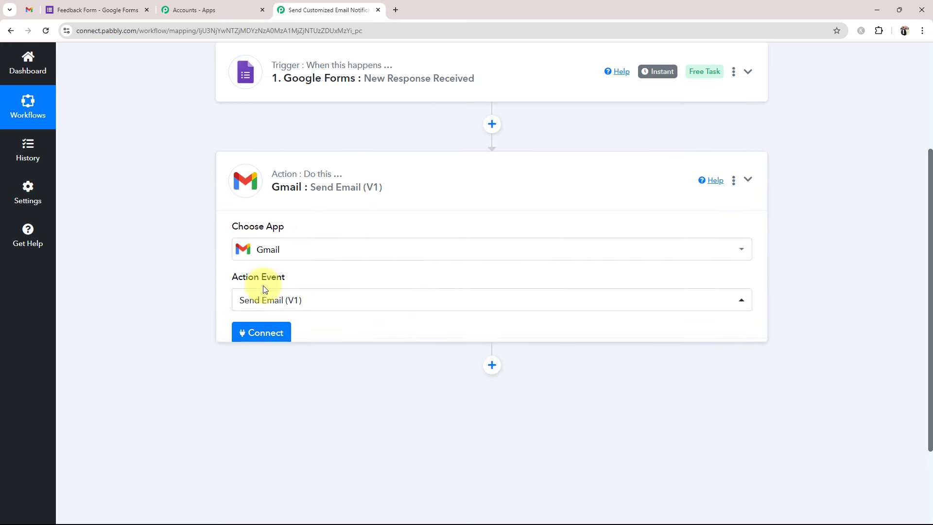
scroll(236, 325, "up", 4)
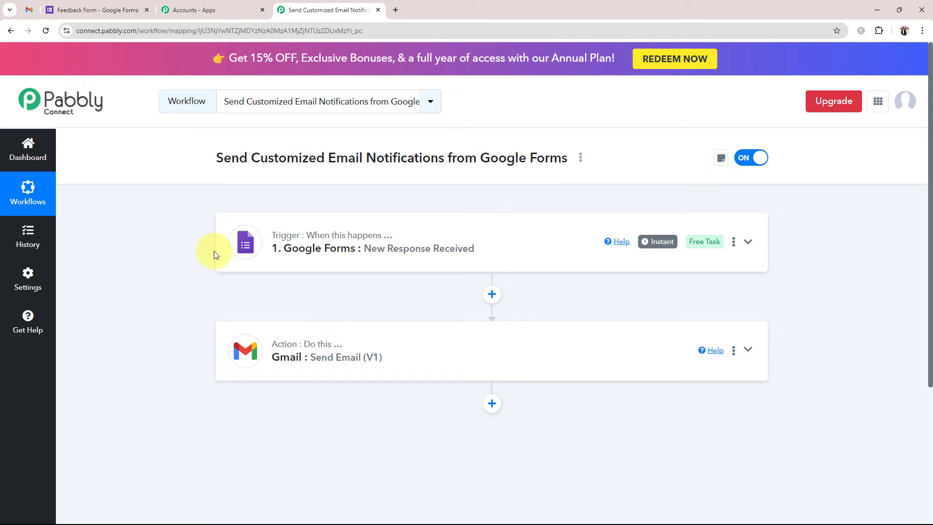
- Copy the trigger's Webhook URL so it awaits a response, then go to the Feedback Form tab
left_click(375, 235)
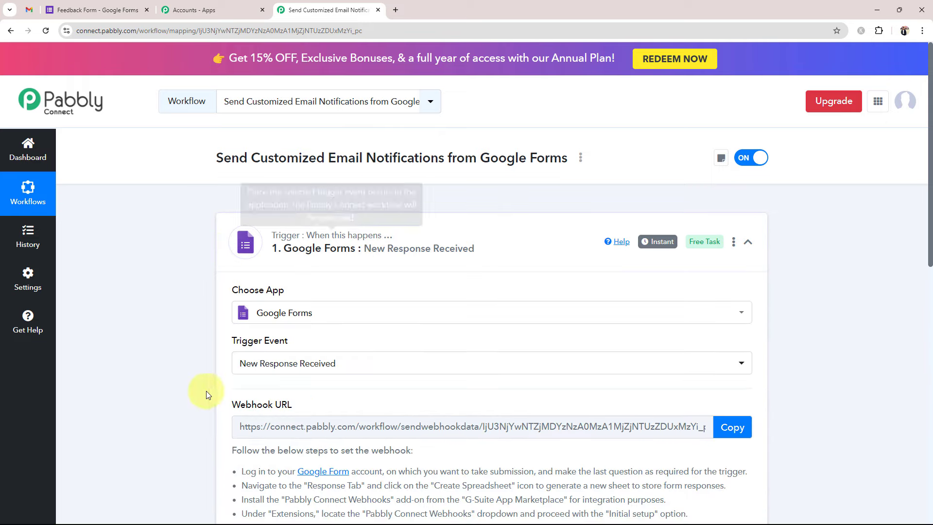
scroll(212, 384, "down", 5)
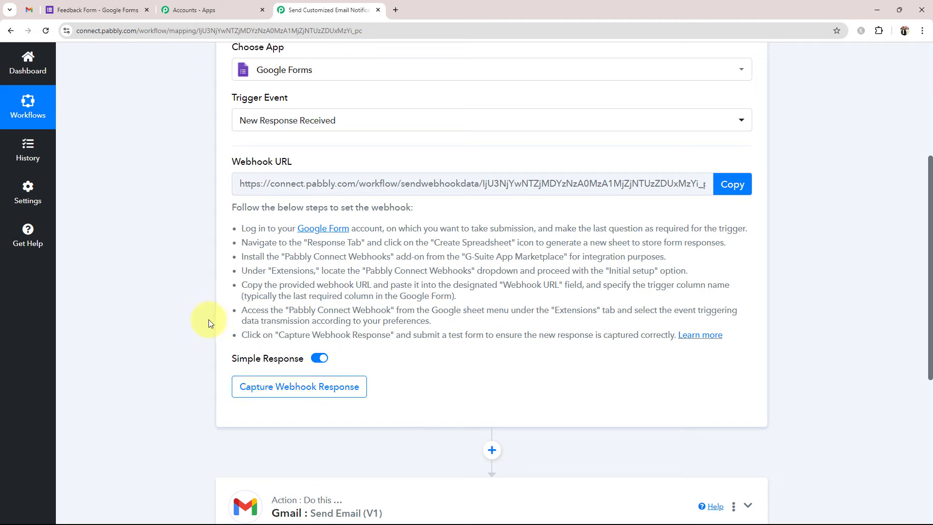
scroll(208, 321, "up", 2)
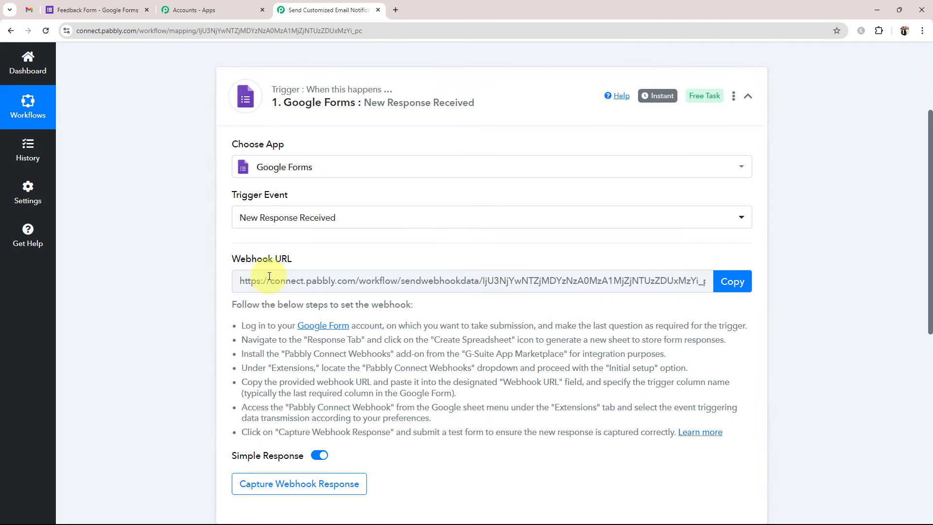
left_click_drag(235, 258, 291, 259)
left_click(192, 326)
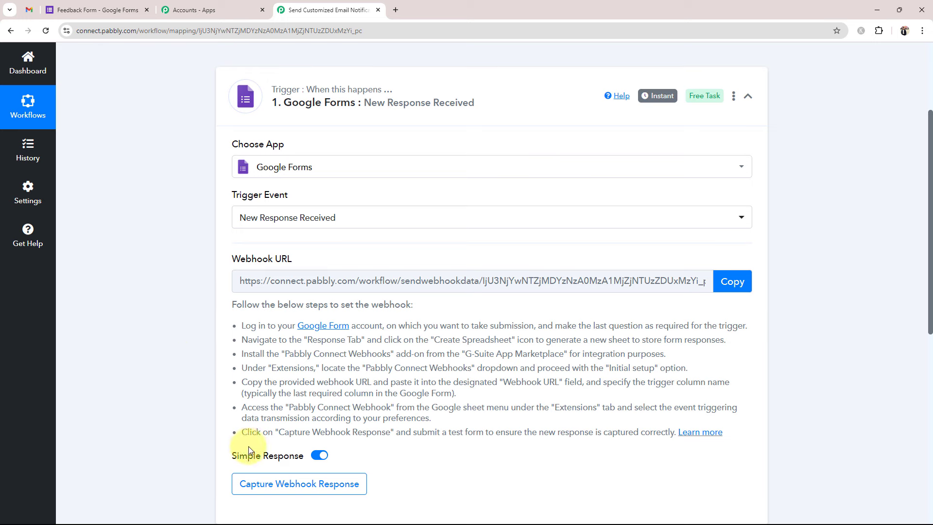
left_click_drag(245, 259, 292, 259)
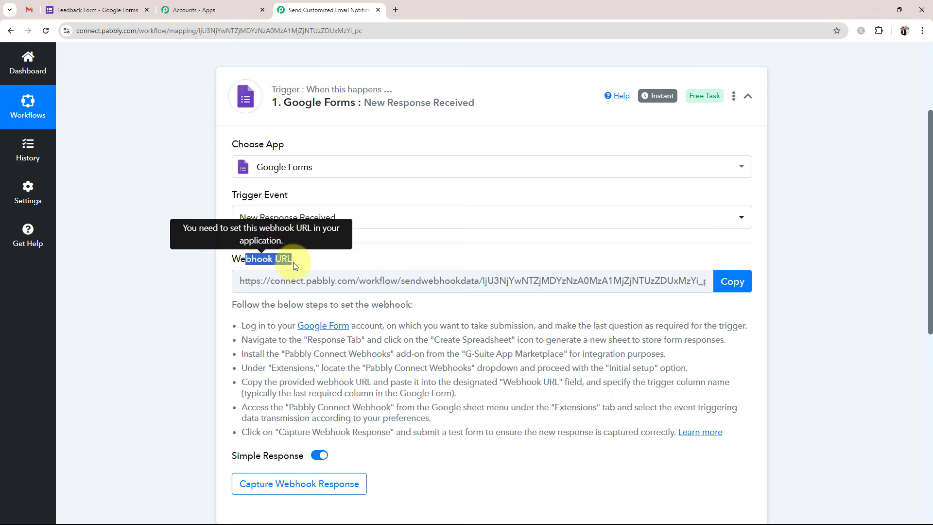
left_click(194, 281)
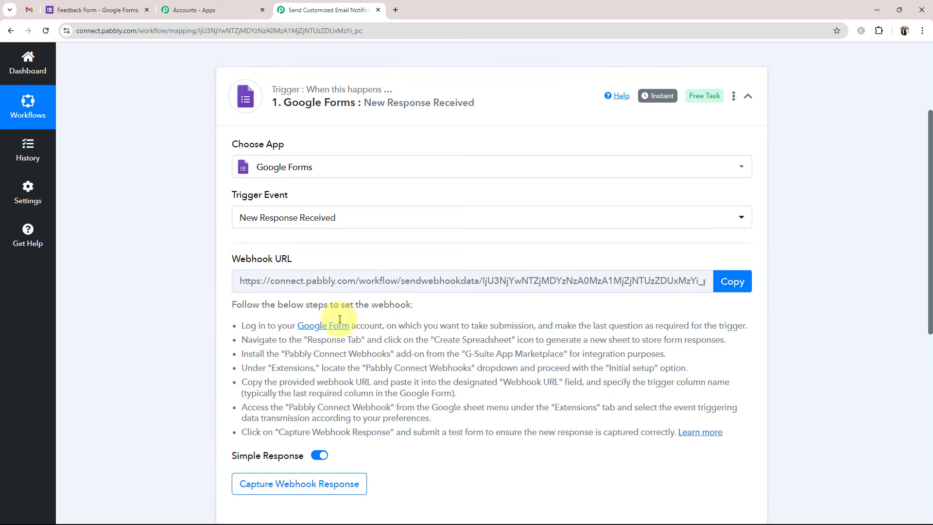
left_click(729, 281)
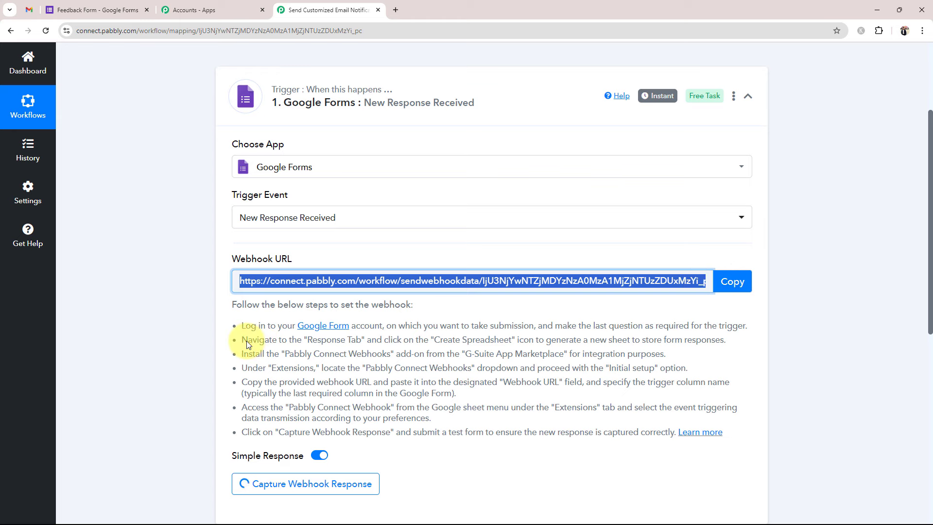
left_click(96, 6)
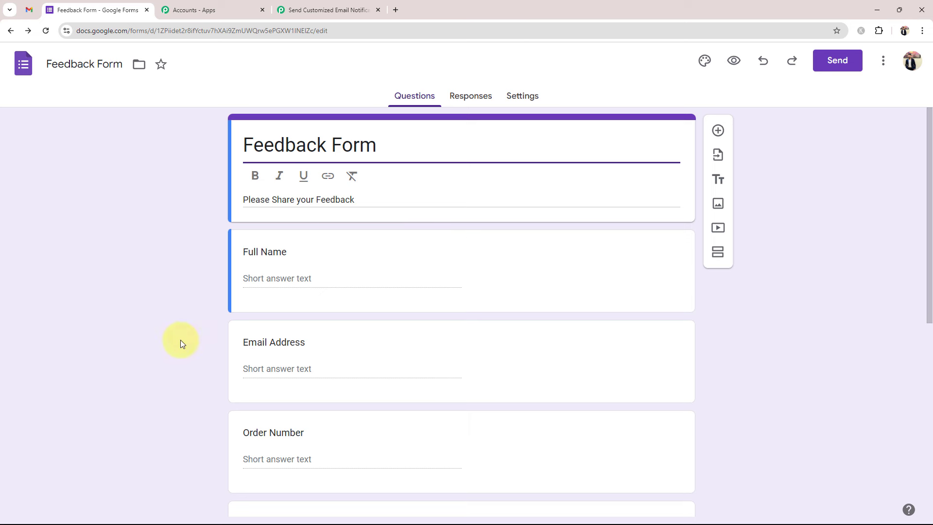
scroll(27, 367, "down", 3)
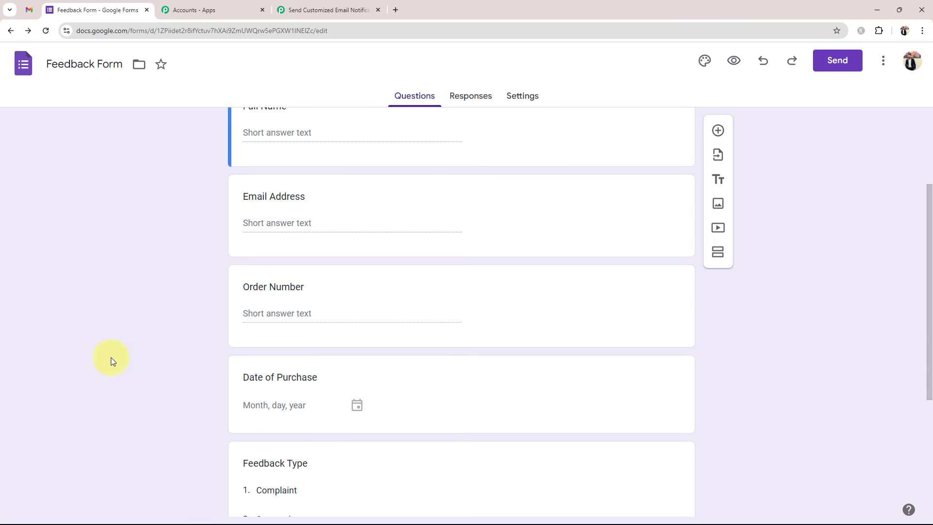
scroll(111, 357, "down", 3)
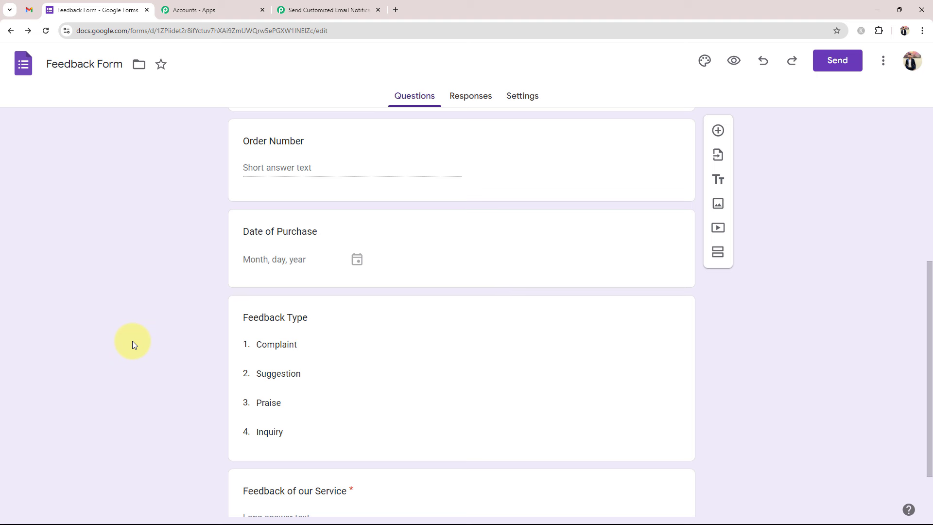
scroll(138, 346, "down", 2)
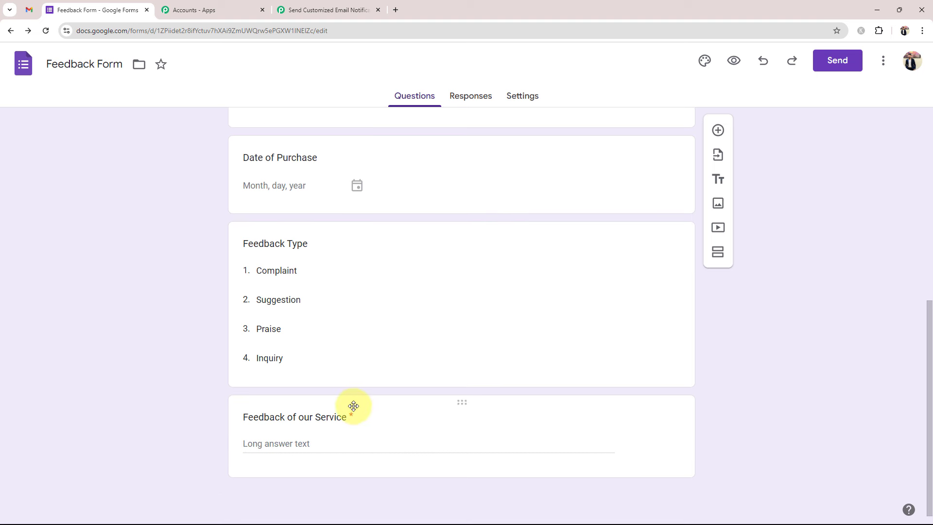
scroll(354, 407, "up", 7)
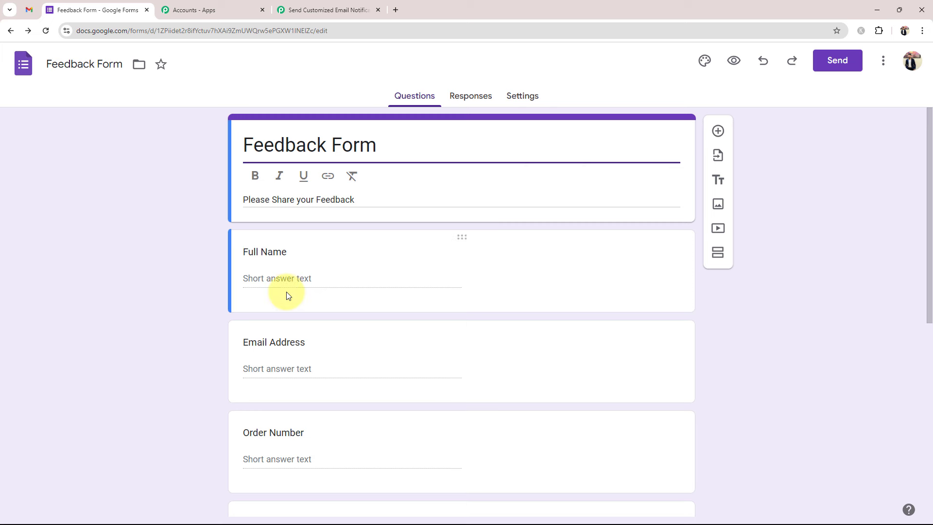
scroll(294, 306, "down", 3)
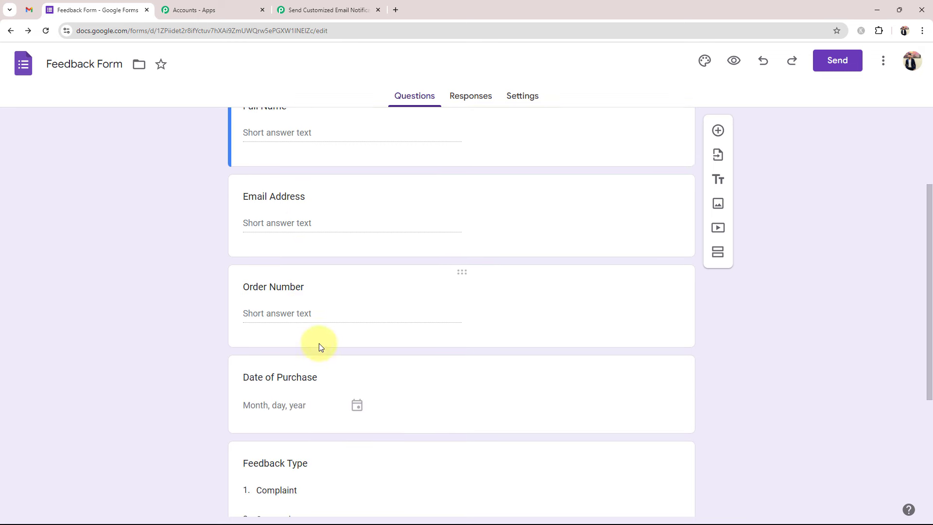
scroll(319, 343, "up", 3)
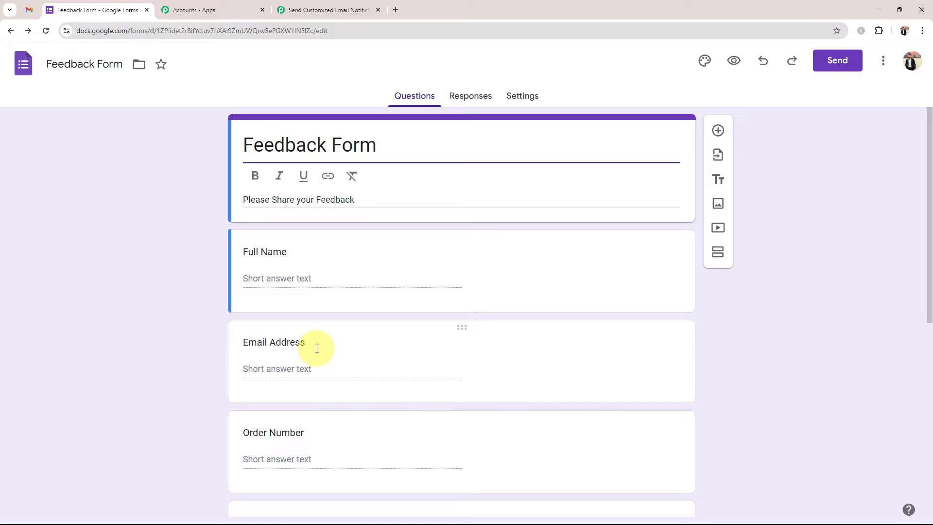
left_click(293, 10)
scroll(214, 402, "down", 1)
scroll(214, 403, "down", 1)
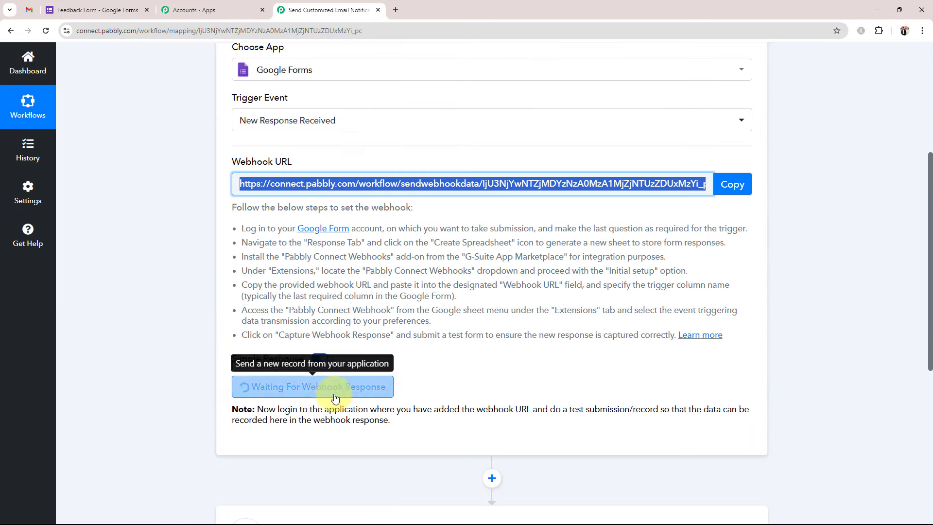
left_click(237, 163)
left_click_drag(236, 162, 292, 163)
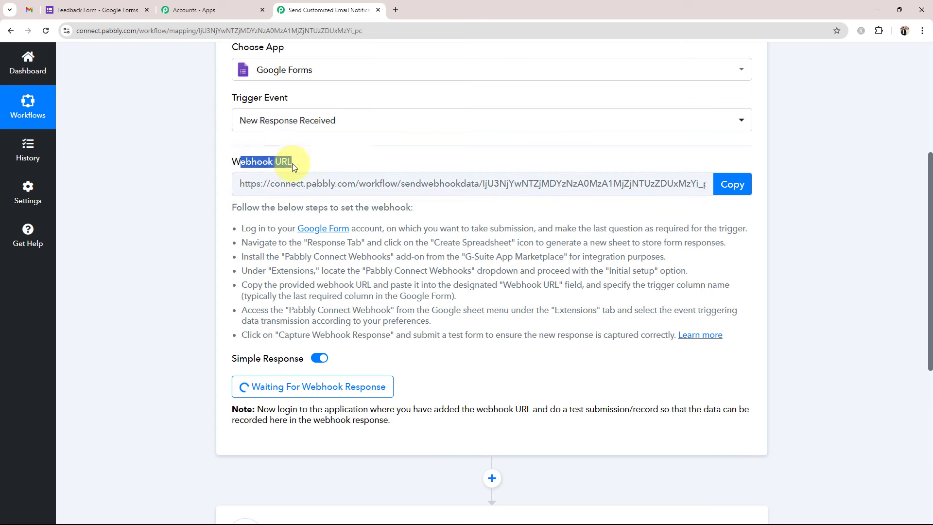
left_click(121, 227)
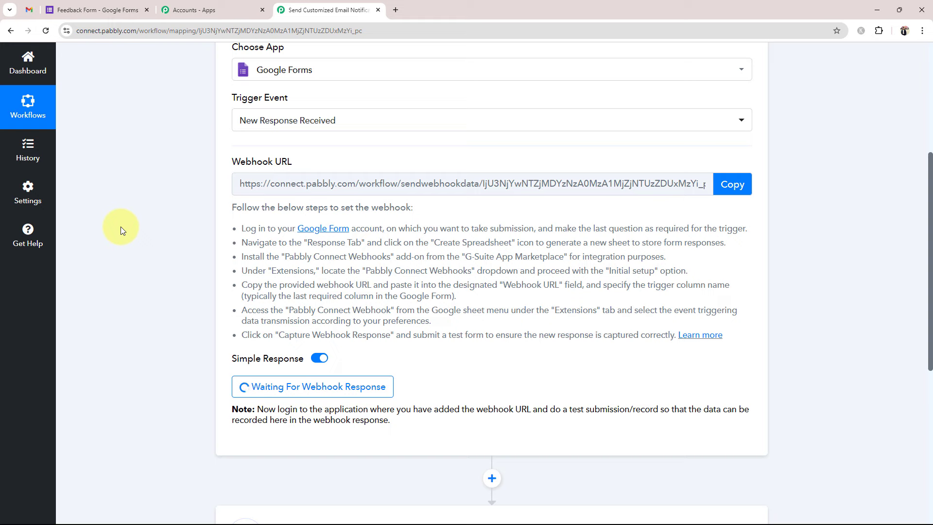
left_click(77, 9)
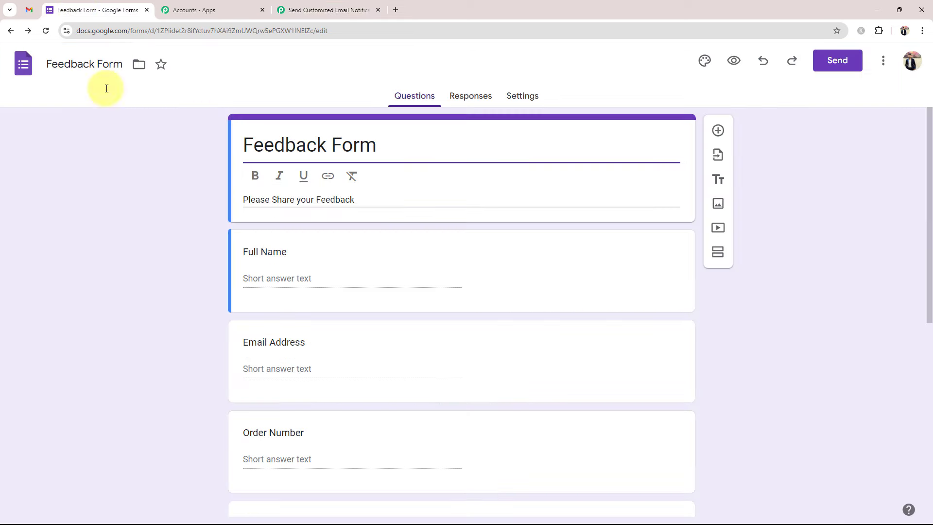
- From the Responses tab, link the form to a newly created 'Feedback Form (Responses)' spreadsheet
left_click(467, 97)
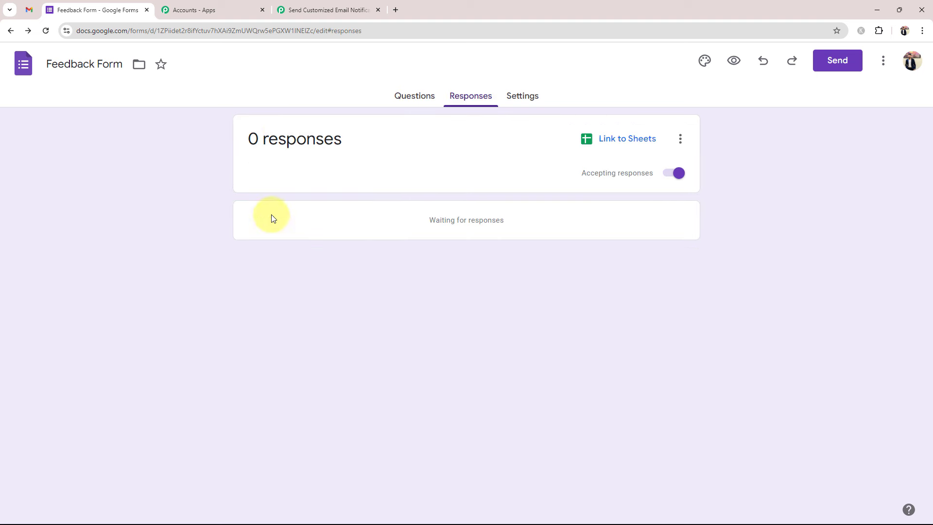
left_click(624, 144)
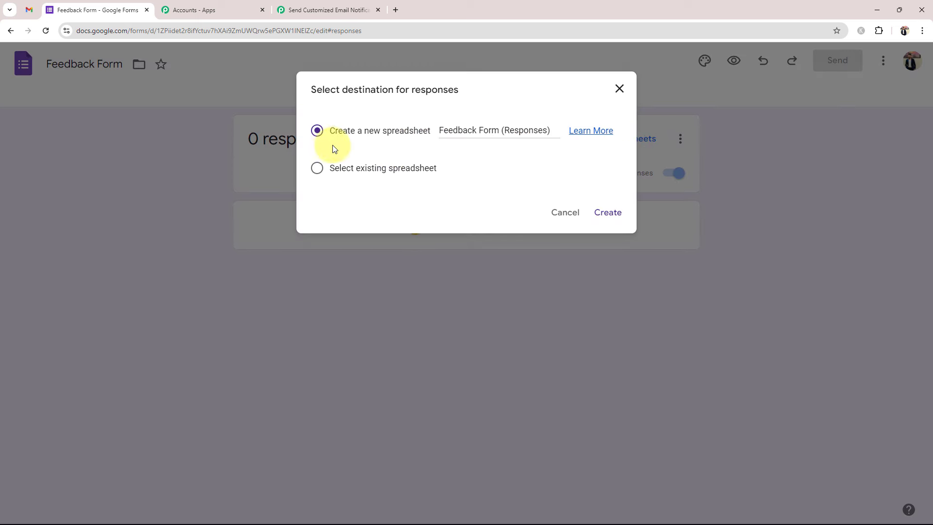
left_click(607, 209)
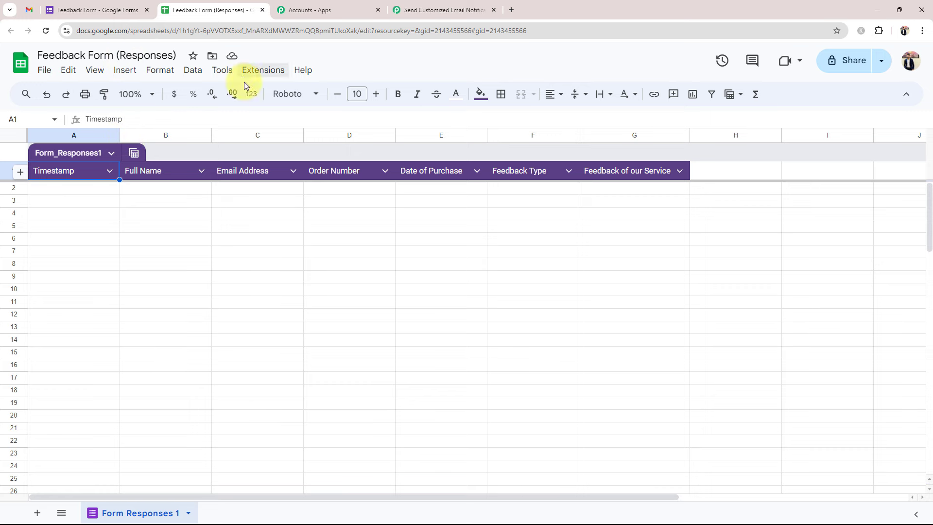
left_click(602, 282)
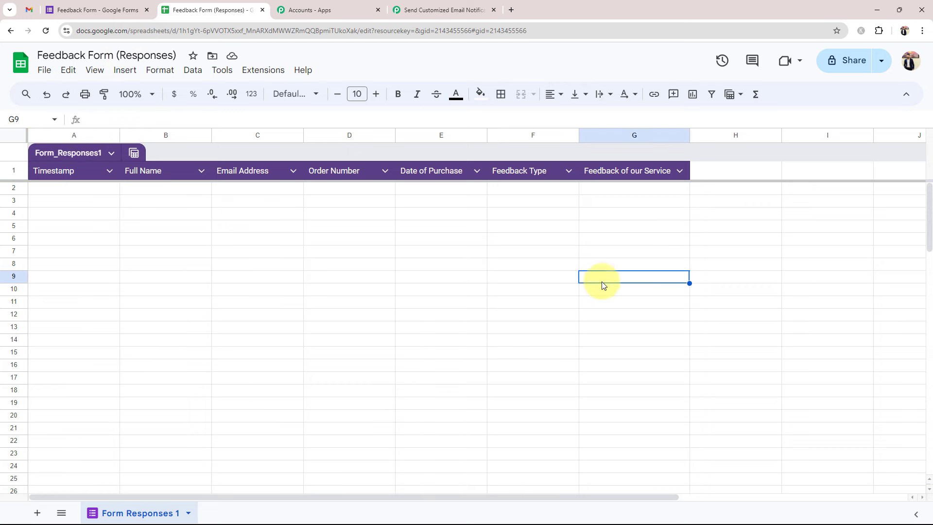
left_click(63, 9)
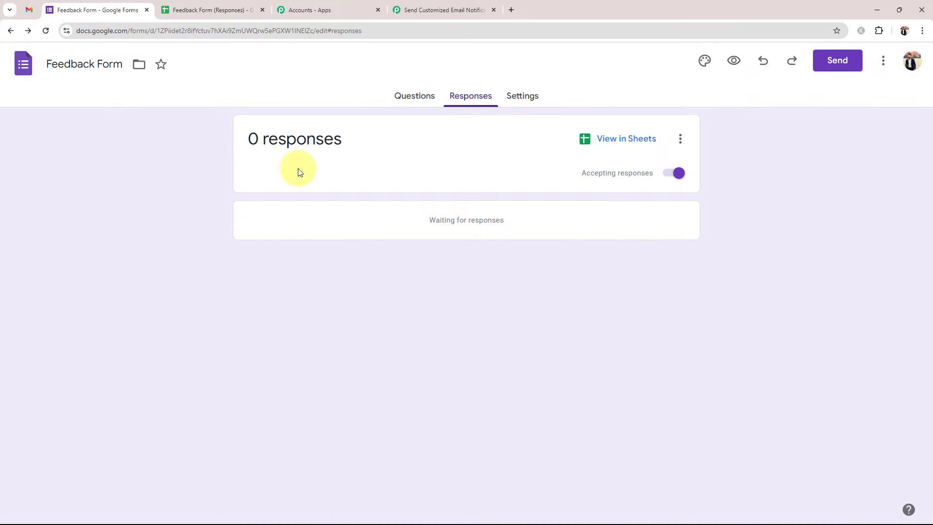
left_click(413, 96)
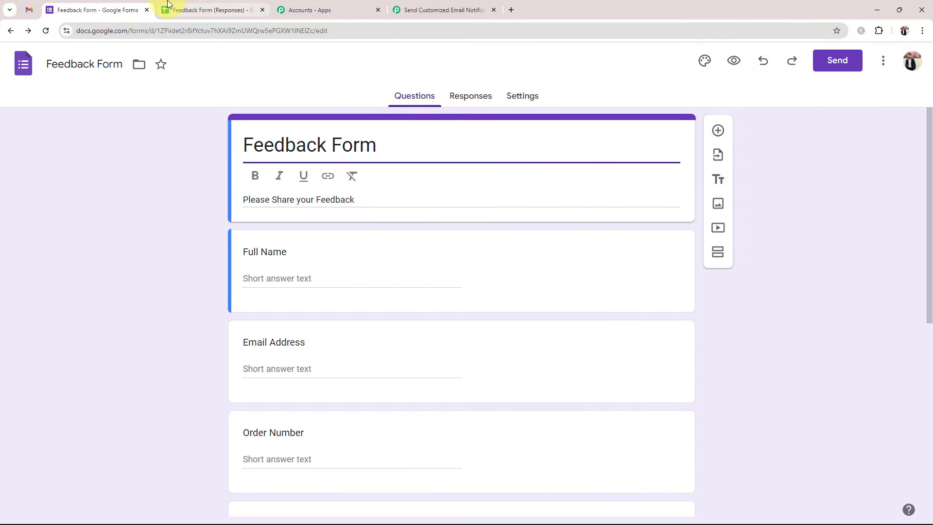
left_click(194, 9)
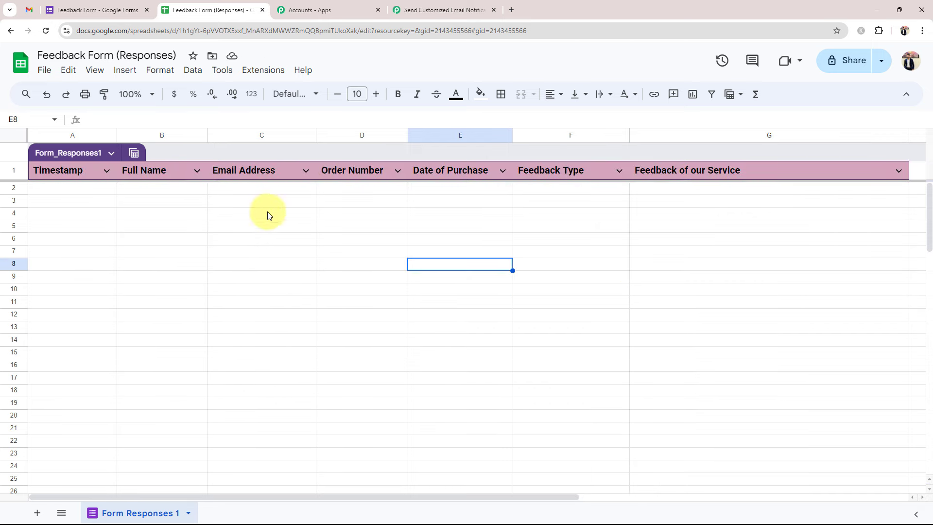
- Go back to the Feedback Form editor and open its Preview in a new tab
left_click(104, 10)
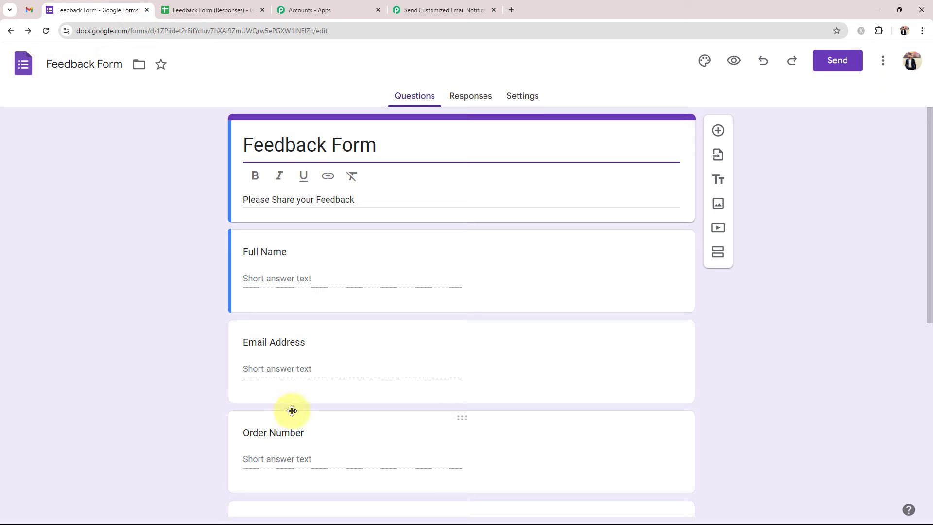
scroll(291, 410, "down", 4)
left_click(208, 10)
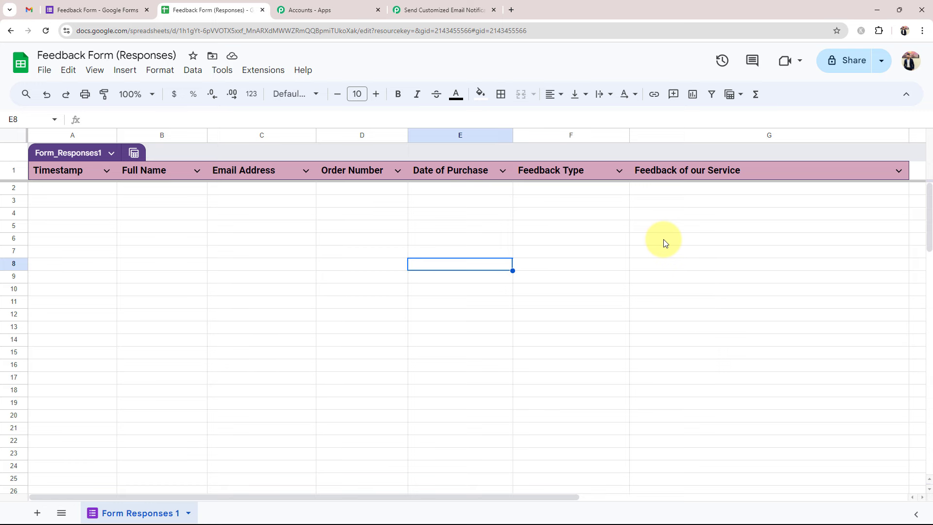
left_click(94, 5)
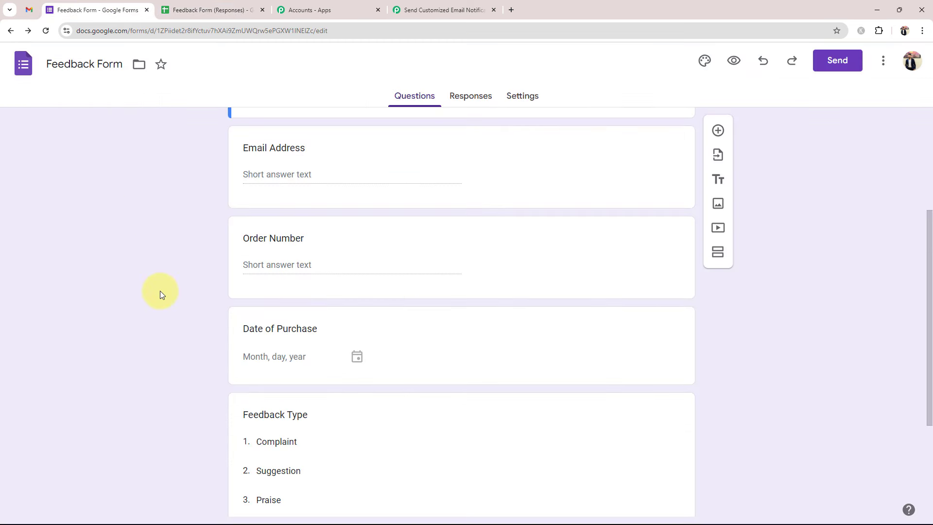
scroll(162, 292, "up", 4)
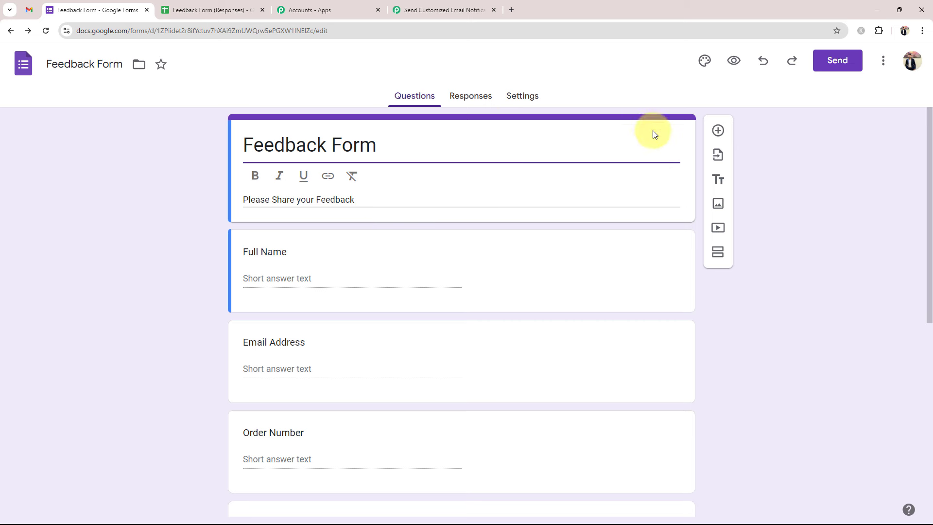
left_click(733, 60)
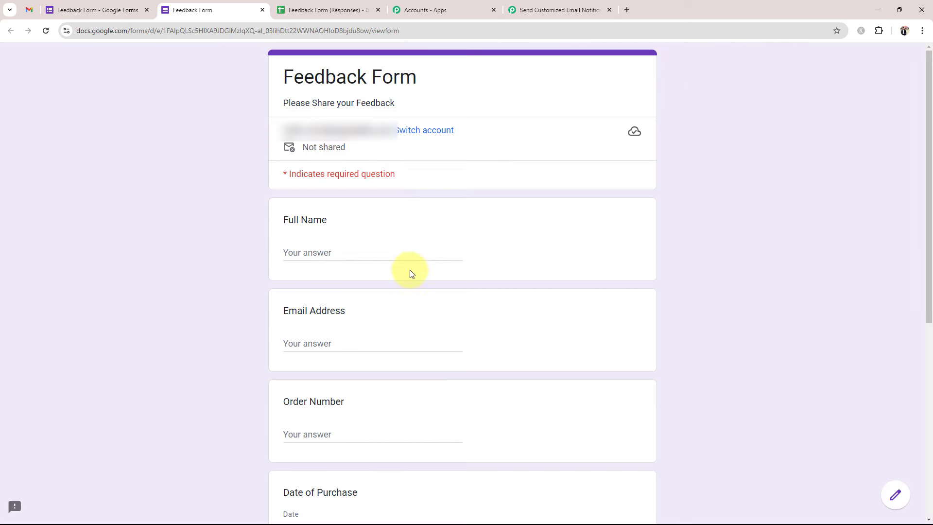
- Fill in the test respondent's full name, email address and order number
scroll(353, 263, "down", 4)
scroll(360, 311, "down", 3)
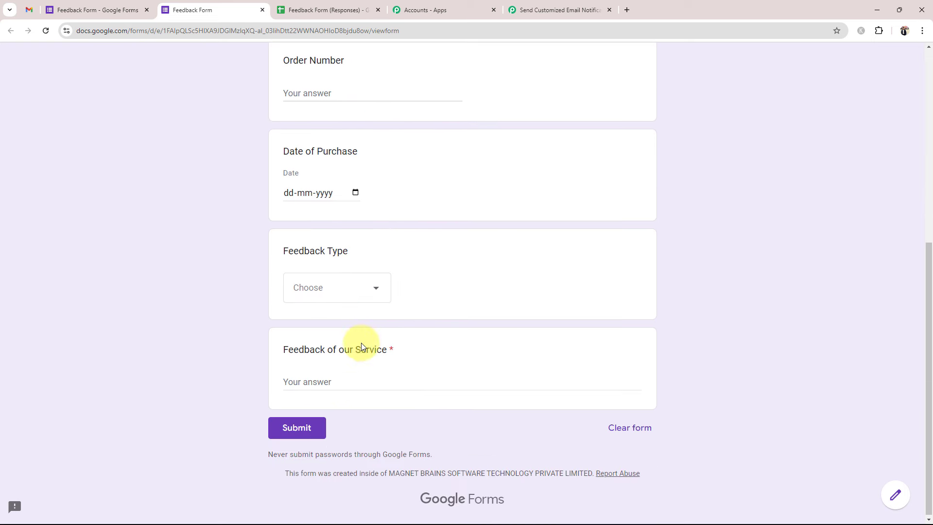
scroll(348, 379, "up", 5)
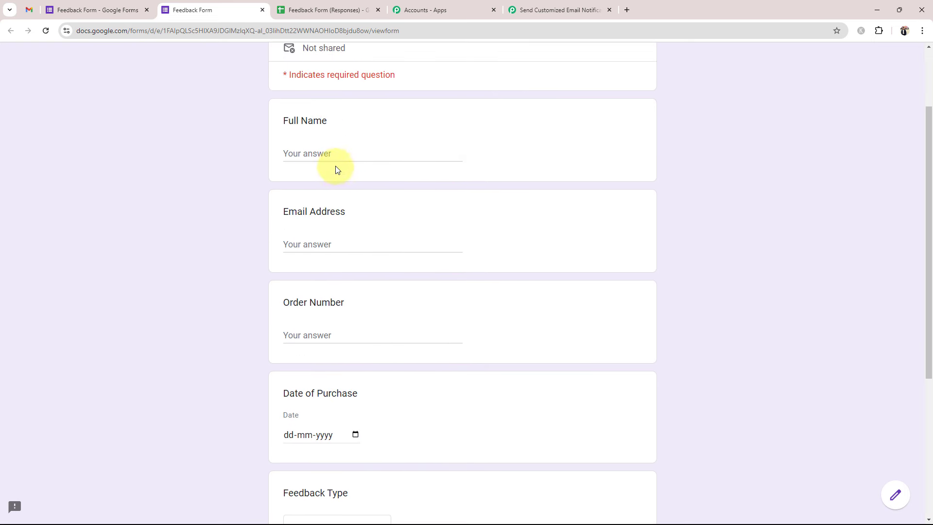
left_click(330, 149)
type("Test")
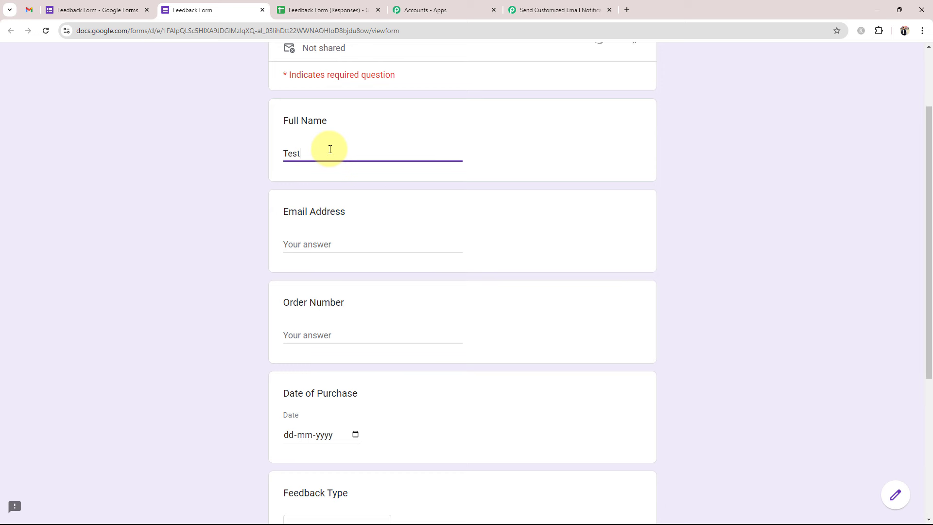
key("Tab")
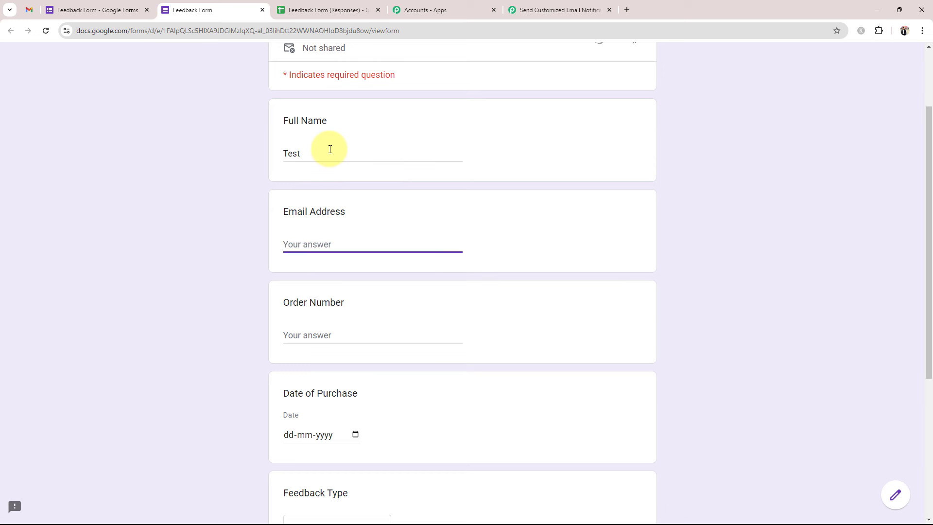
left_click(321, 151)
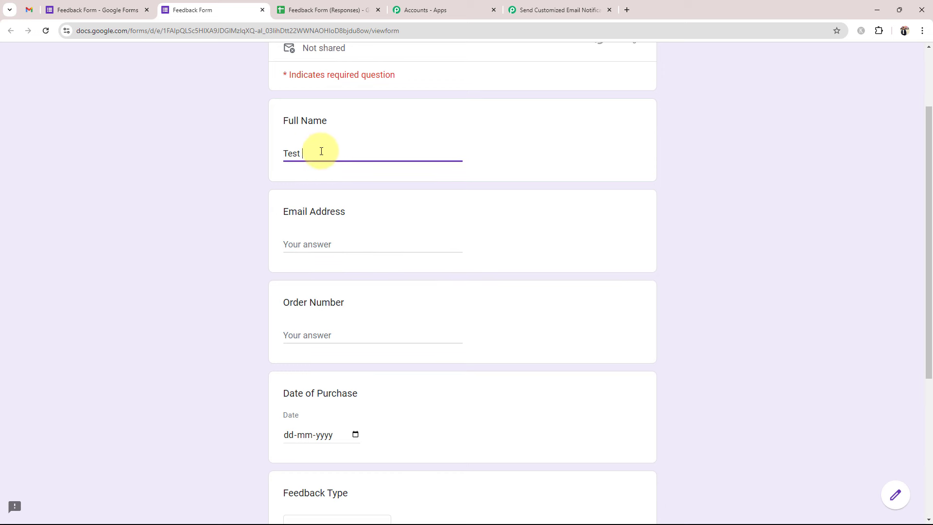
type("User")
key("Tab")
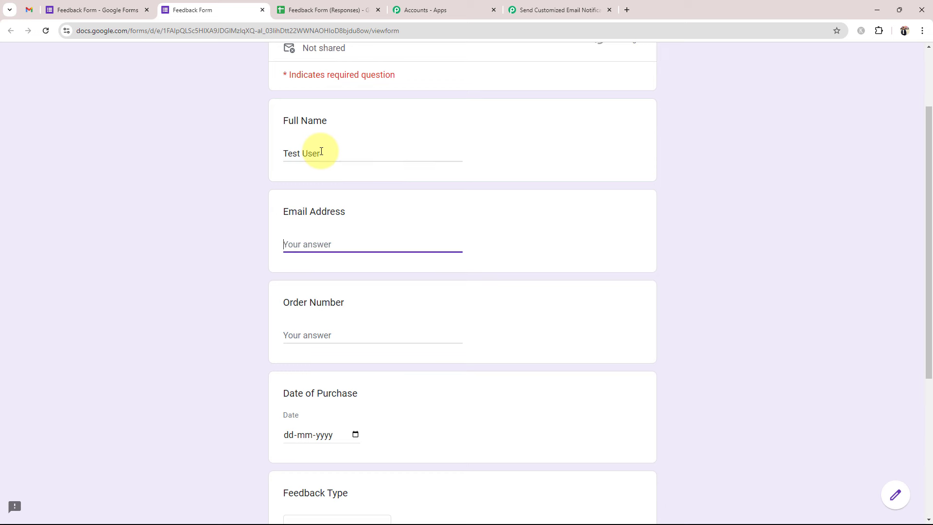
type("t")
key("BackSpace")
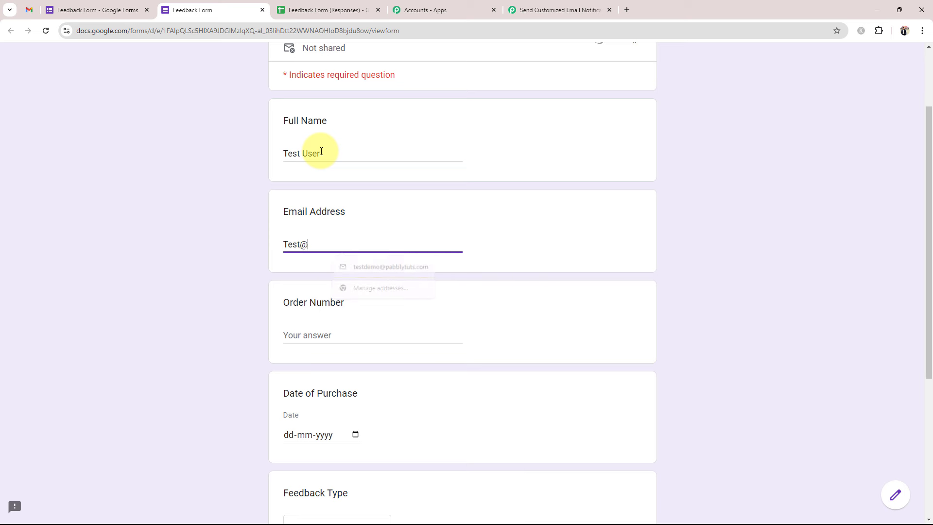
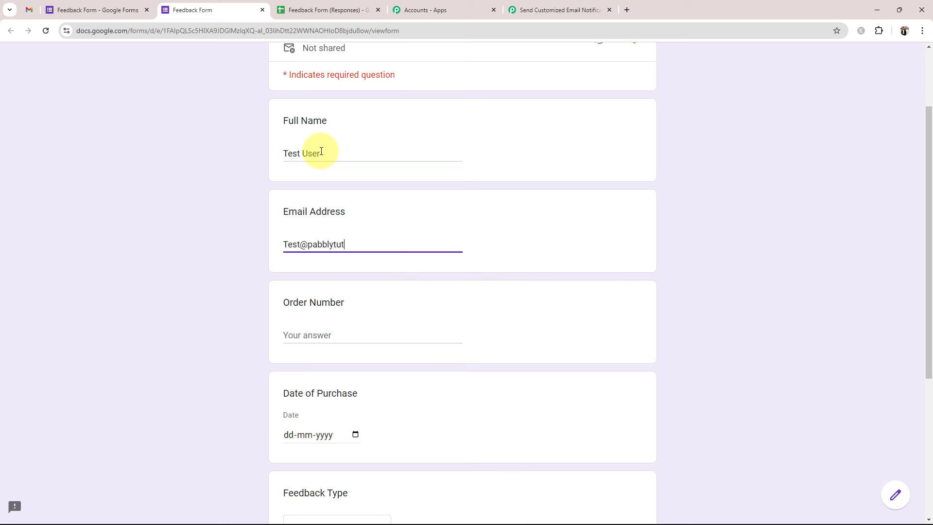
key("Tab")
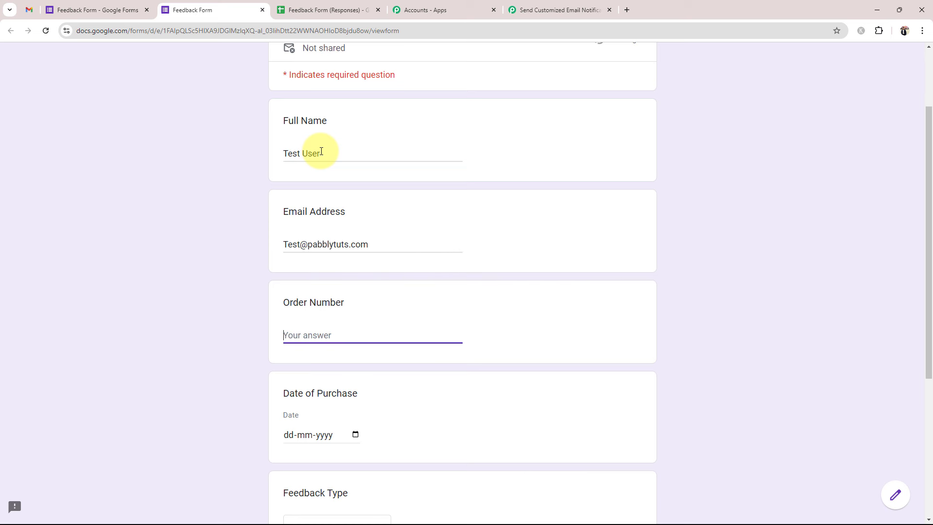
type("123960")
- Set purchase date 09-10-2024 and feedback type Suggestion, paste the feedback, and submit
scroll(267, 390, "up", 1)
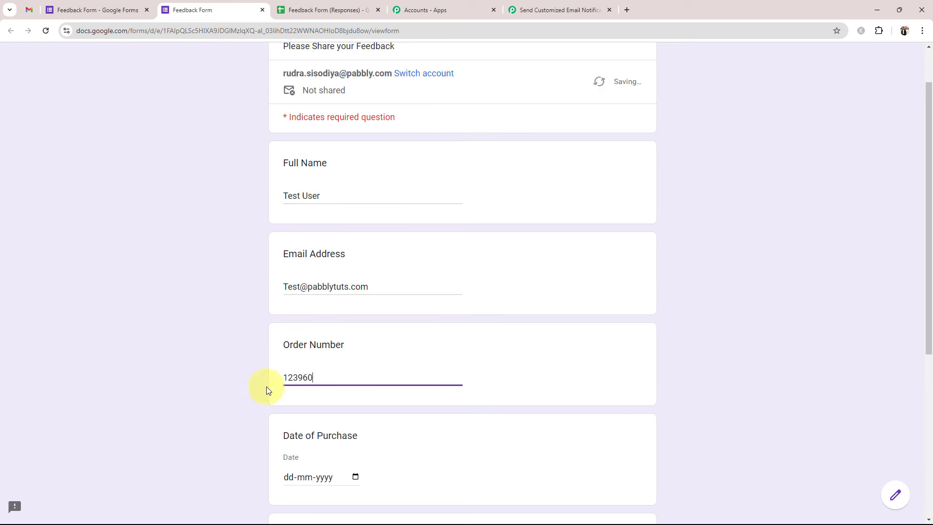
scroll(292, 384, "down", 3)
left_click(354, 337)
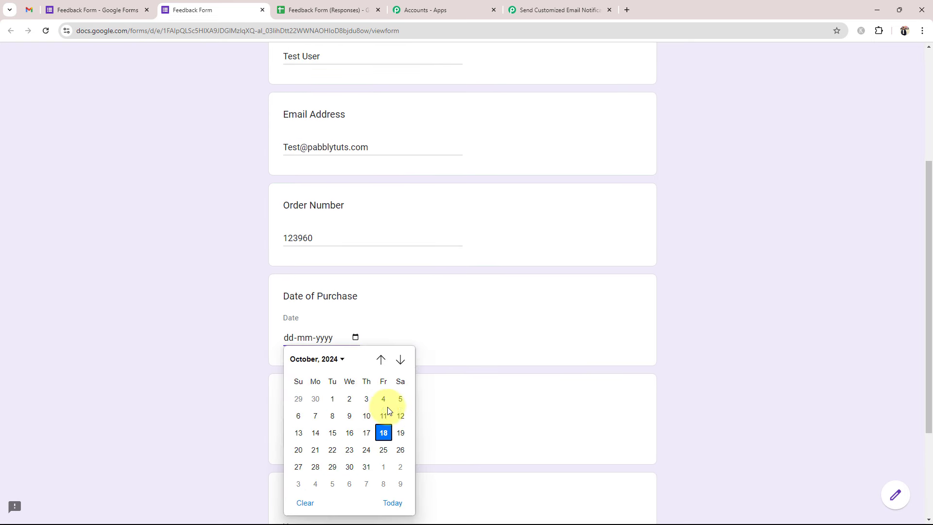
left_click(343, 419)
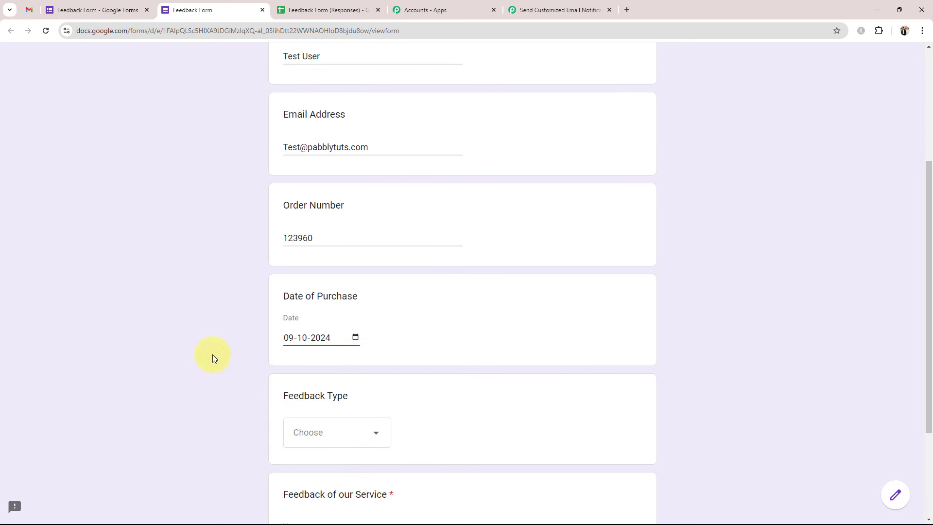
scroll(212, 354, "down", 1)
scroll(214, 358, "down", 2)
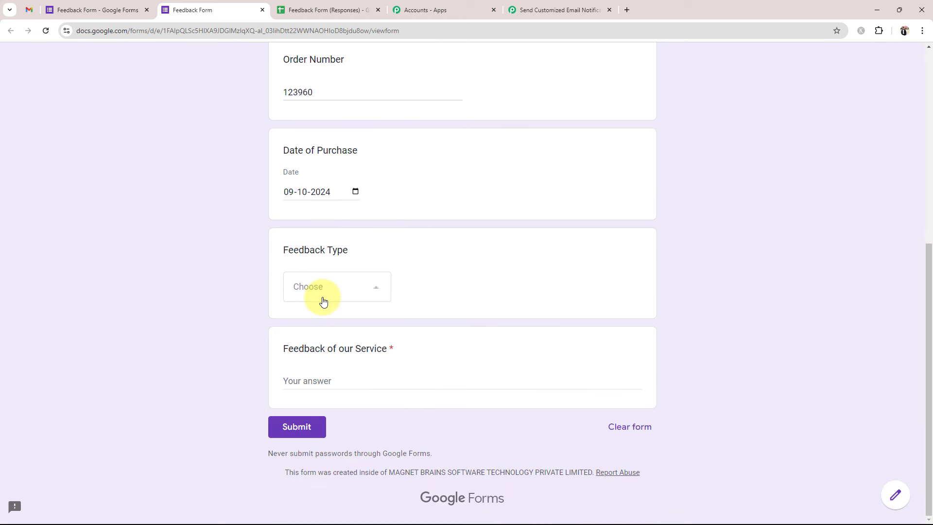
left_click(323, 302)
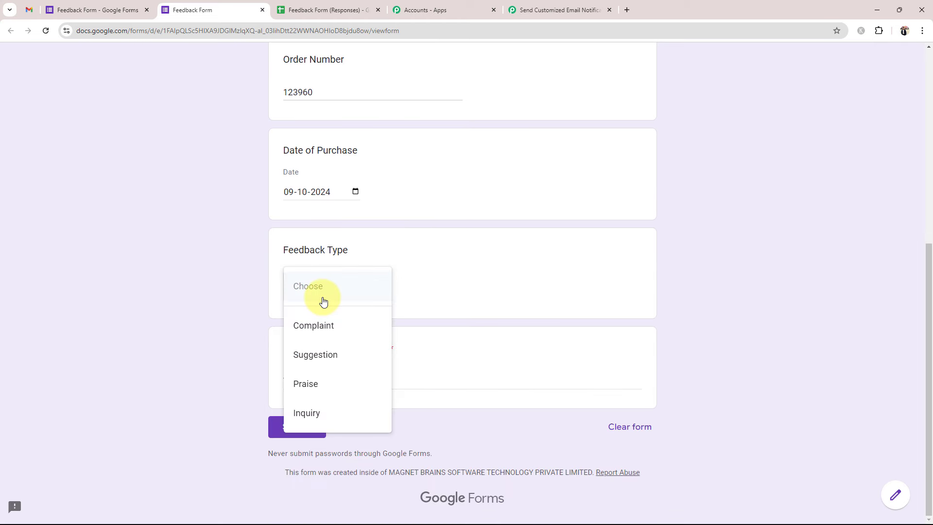
left_click(346, 352)
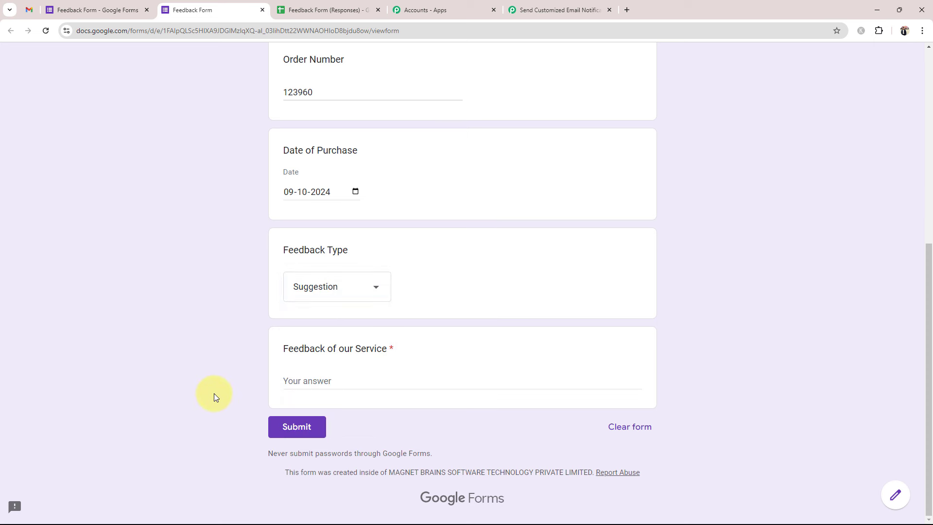
left_click(292, 380)
type("I recently visited your store and had a good experience overall. However, I have a suggestion that could improve things: \"I noticed that the checkout process was a bit slow. Maybe adding another counter could help speed things up.\"")
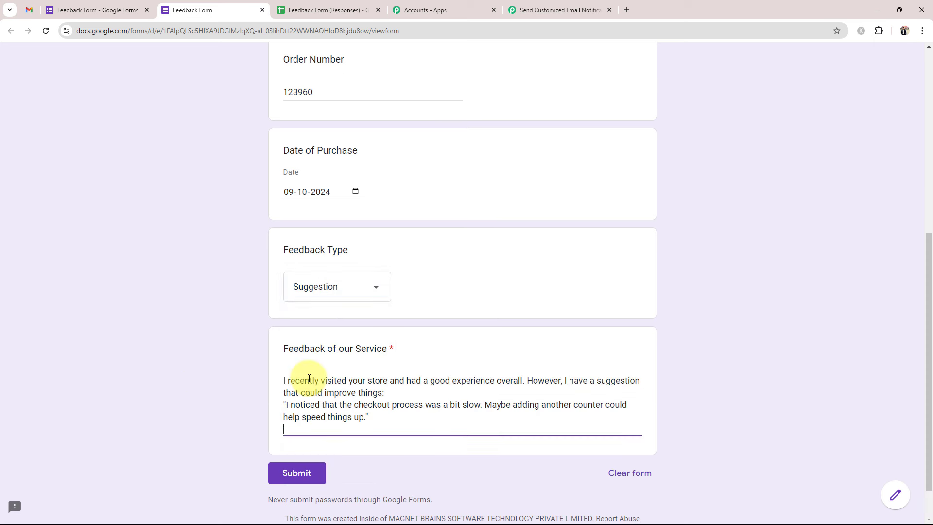
key("BackSpace")
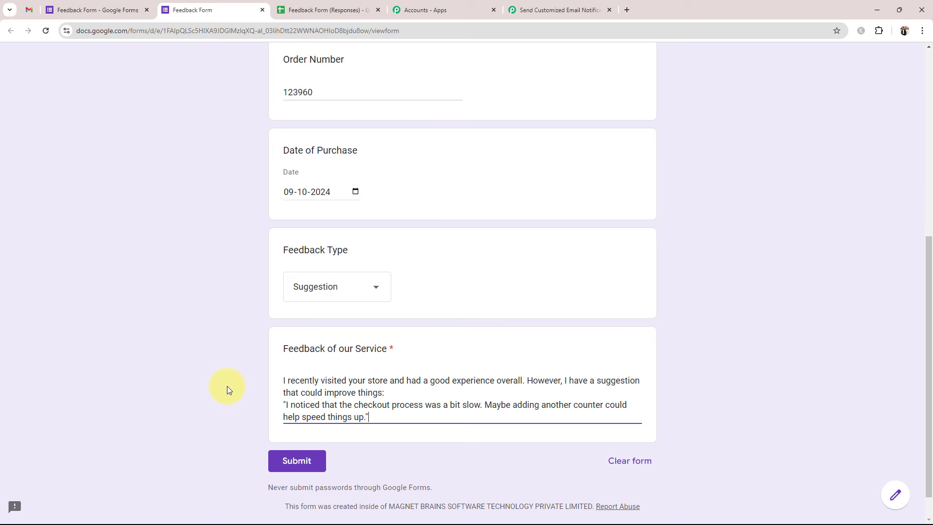
left_click(296, 466)
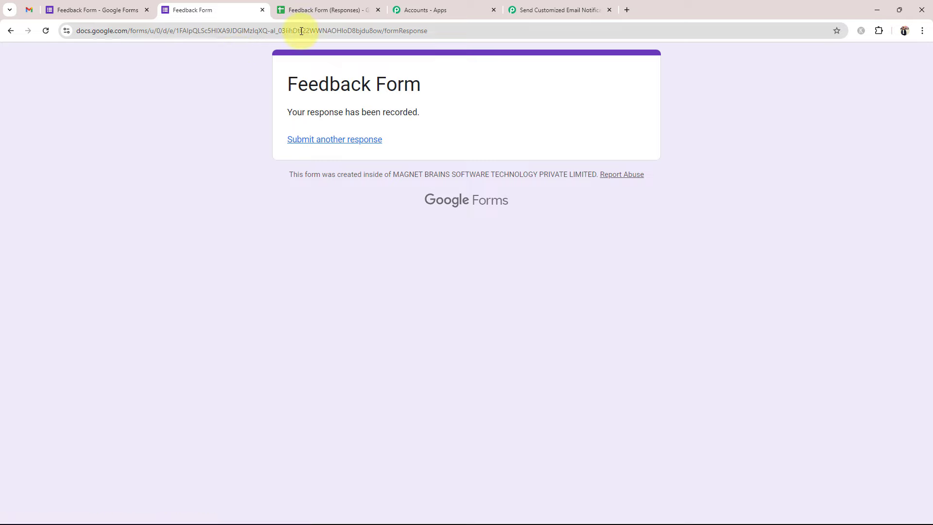
- Make the new response row A2:G2 bold in the Responses sheet
left_click(298, 10)
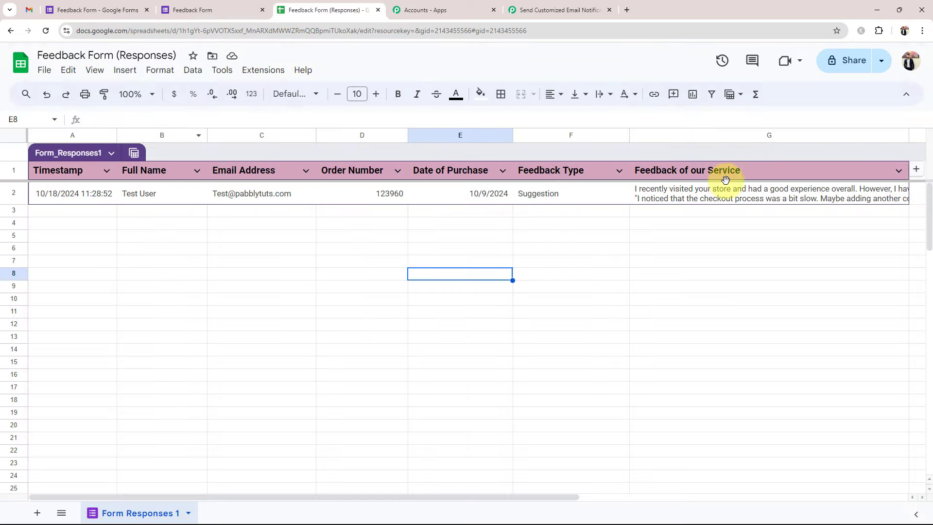
left_click_drag(733, 202, 82, 206)
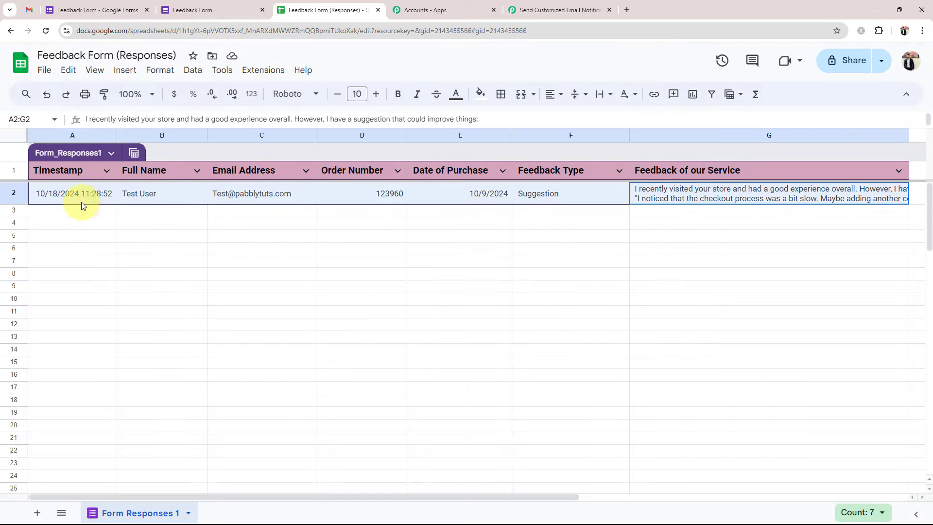
left_click(397, 94)
left_click(379, 286)
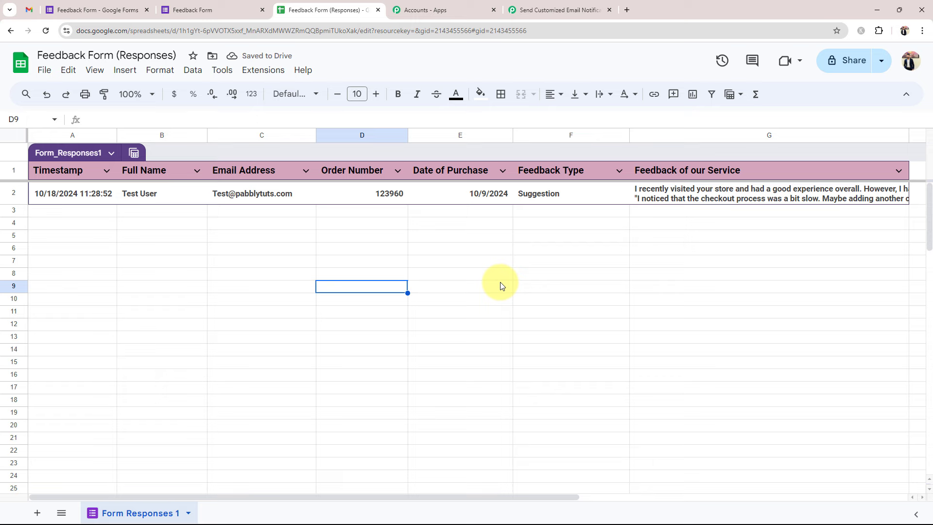
- Wrap the feedback text in cell G2 so it displays in full
left_click(678, 193)
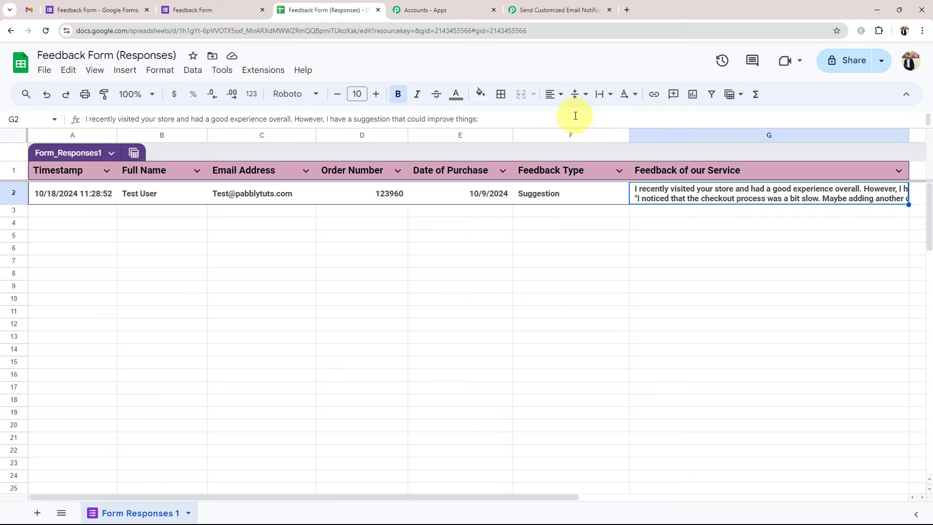
left_click(571, 242)
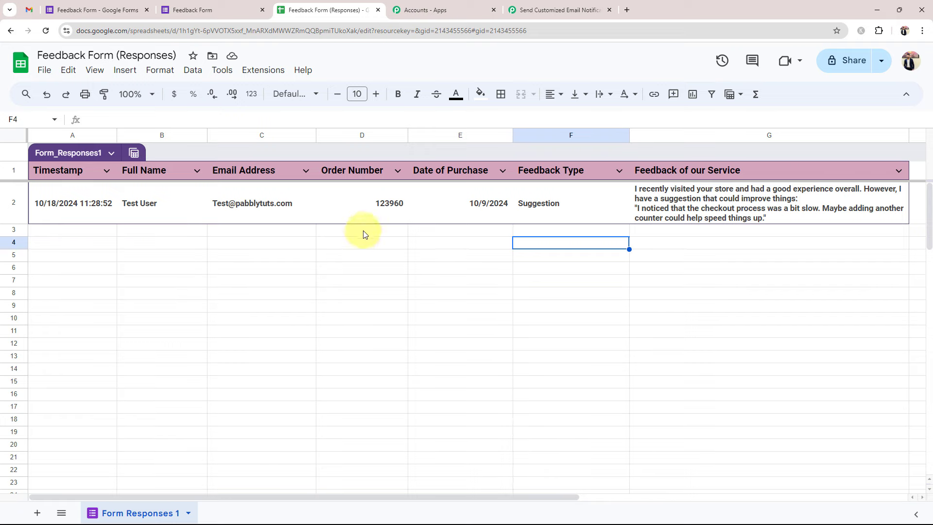
left_click(538, 4)
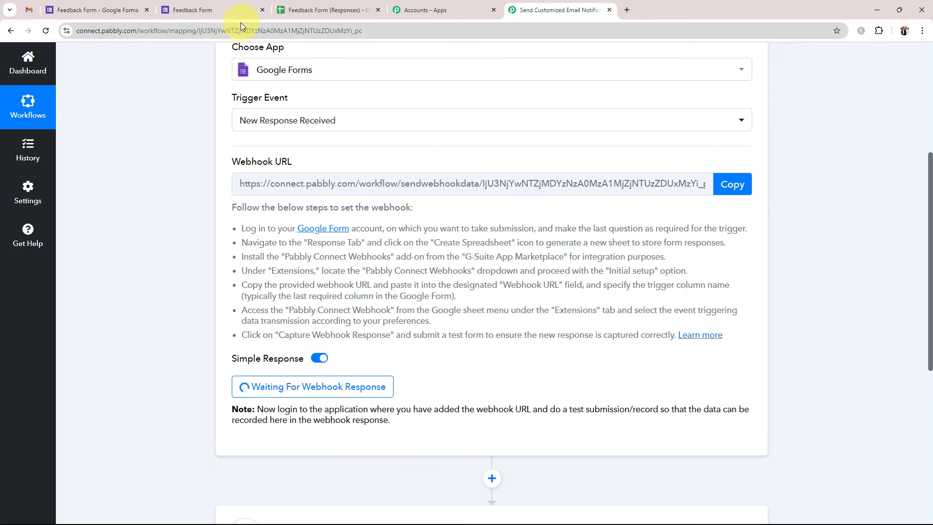
- Copy the Pabbly trigger's Webhook URL again and return to the Feedback Form (Responses) sheet
left_click(132, 1)
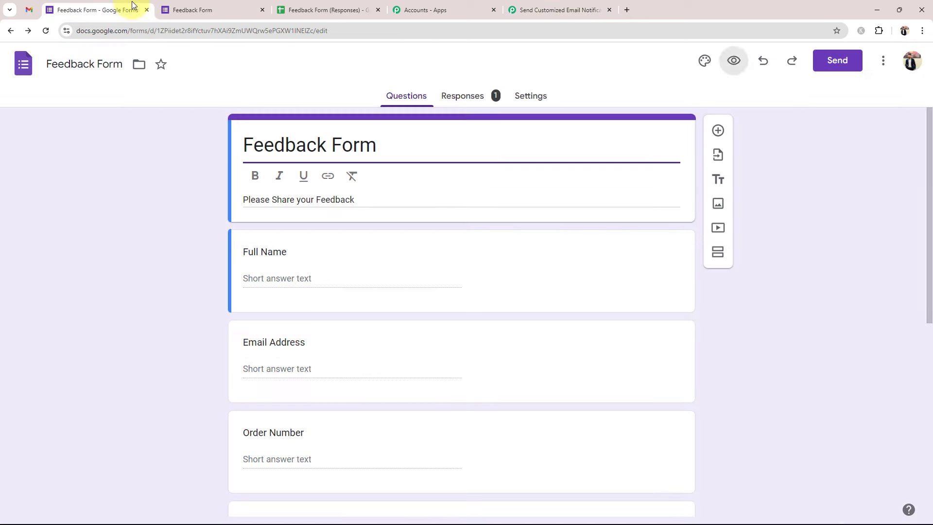
left_click(291, 10)
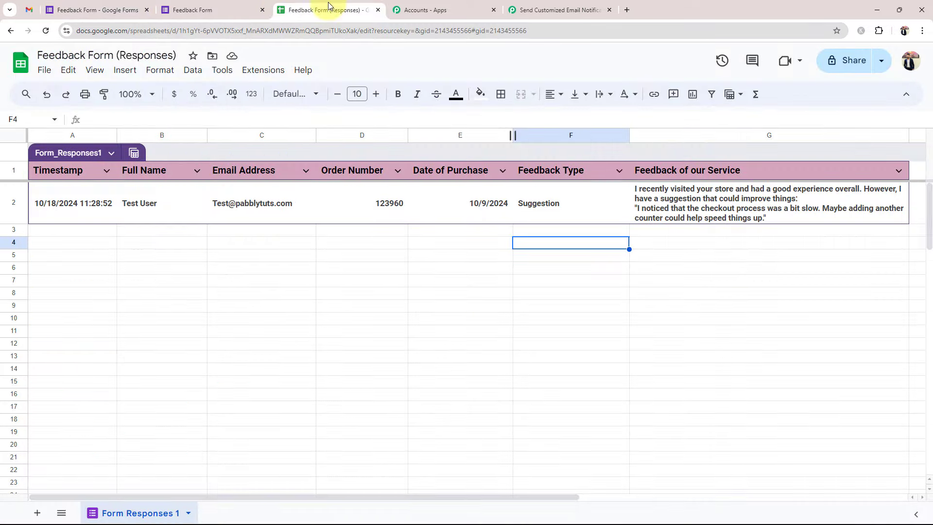
left_click(525, 9)
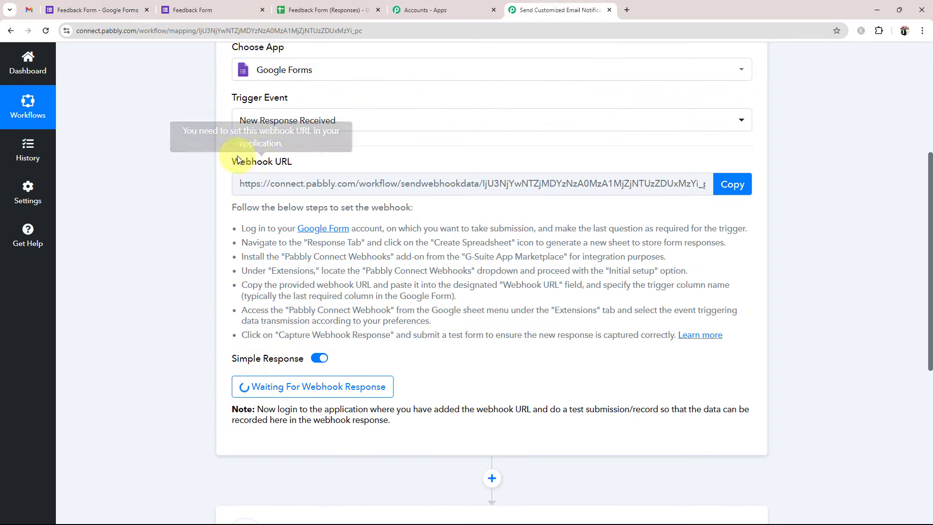
left_click_drag(238, 160, 208, 207)
left_click(588, 217)
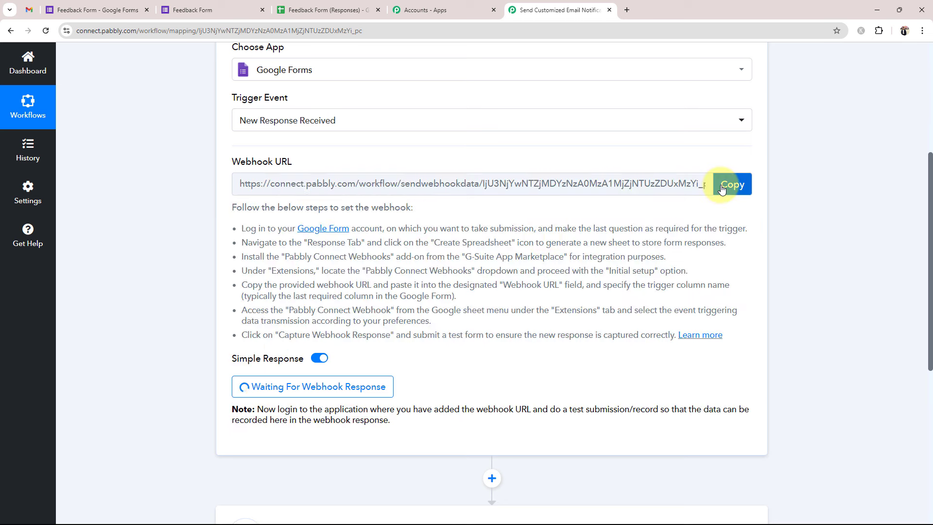
left_click(722, 189)
left_click(324, 9)
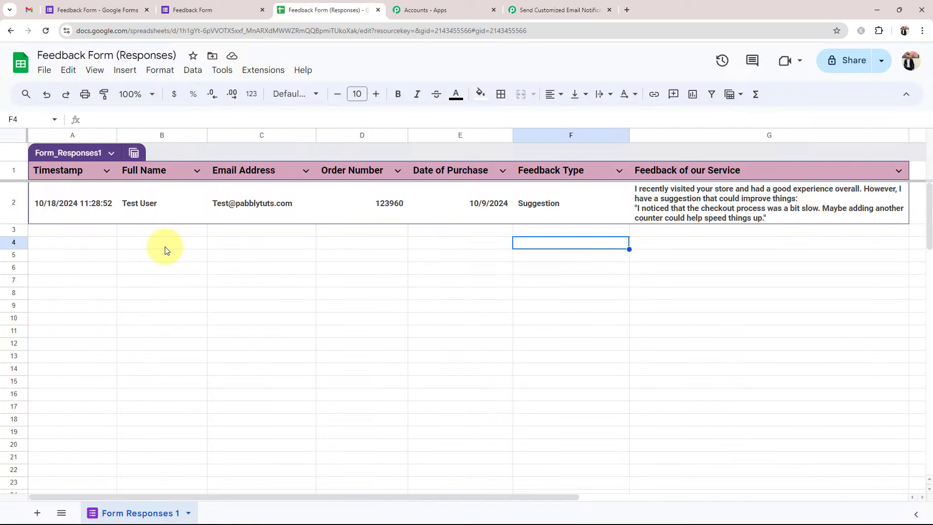
left_click(253, 73)
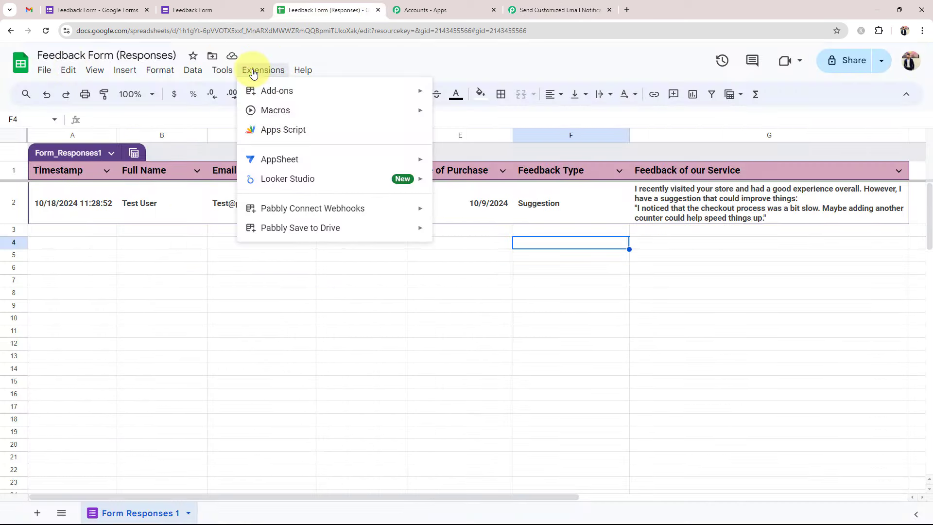
mouse_move(266, 100)
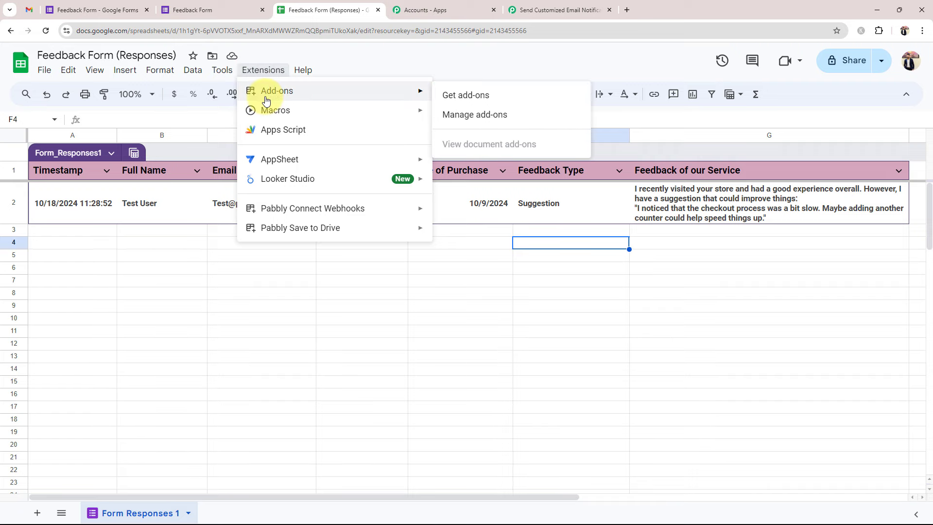
left_click(464, 95)
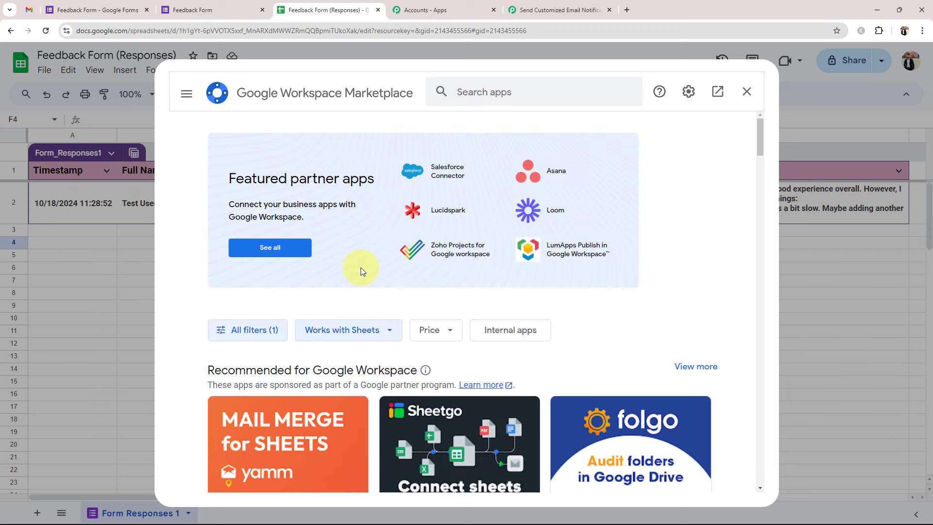
left_click(459, 93)
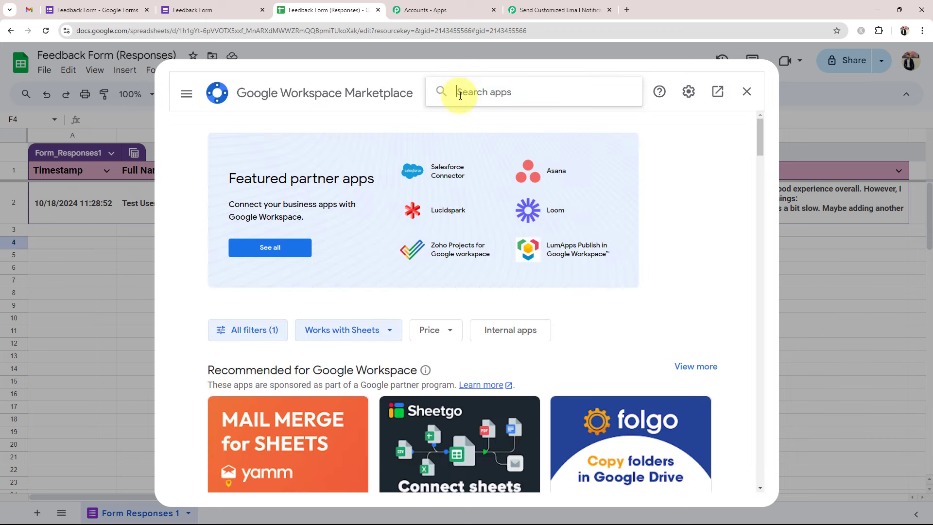
type("Pabbly")
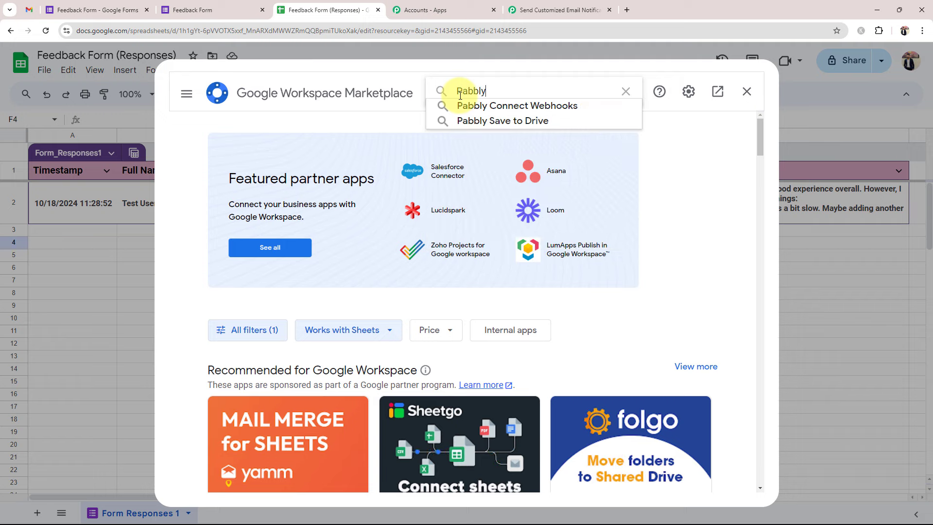
left_click(474, 106)
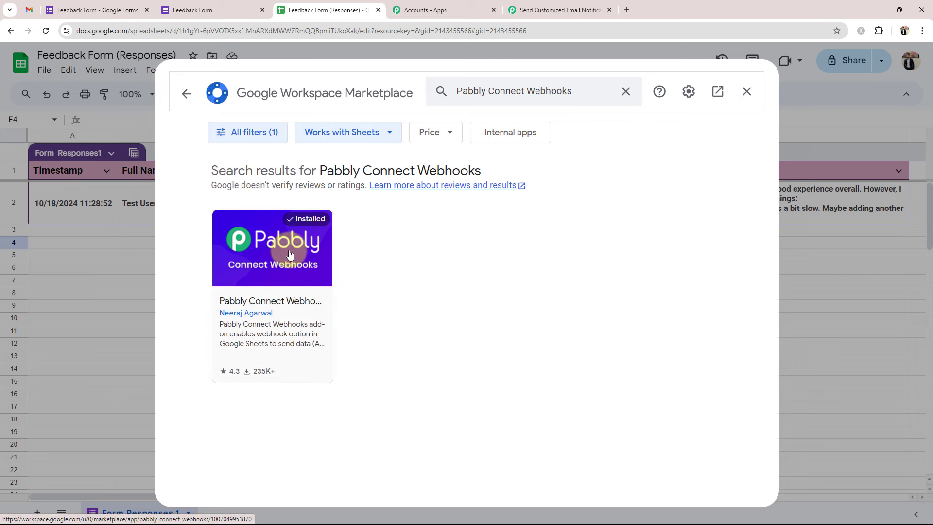
left_click(746, 92)
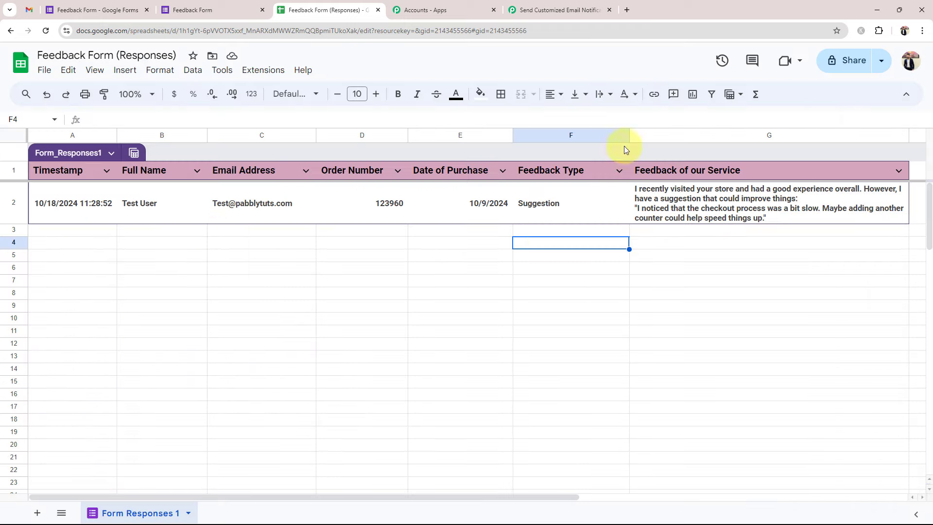
- Enter the copied Pabbly webhook URL and trigger column G in the add-on's Initial Setup, then submit
left_click(257, 73)
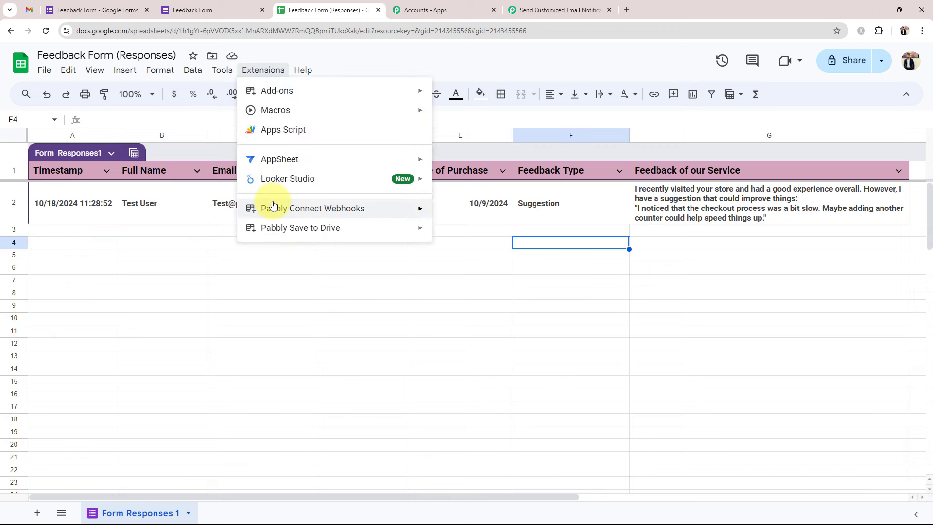
mouse_move(273, 206)
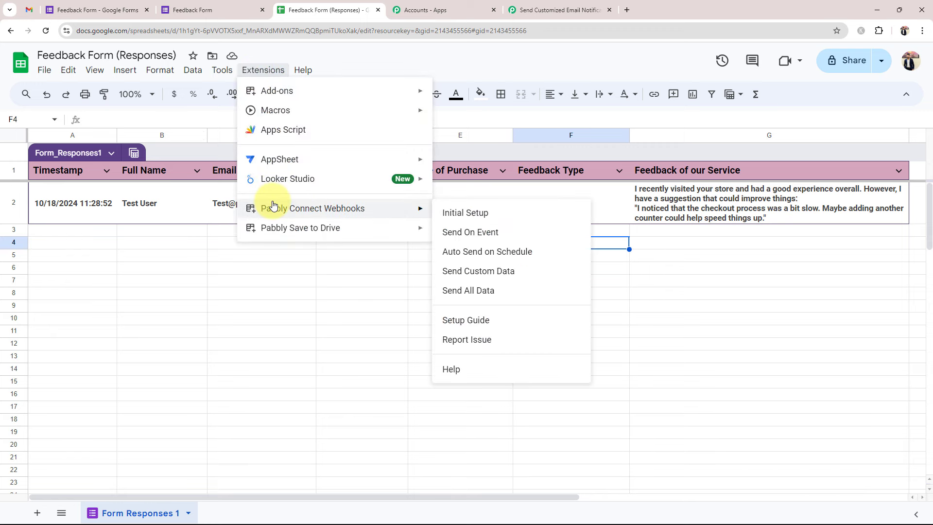
left_click(460, 214)
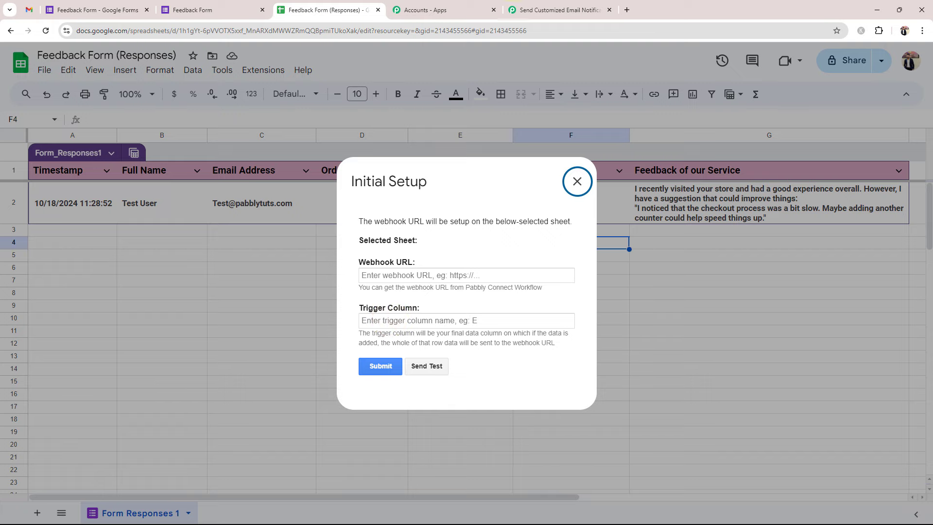
left_click(558, 9)
left_click(723, 196)
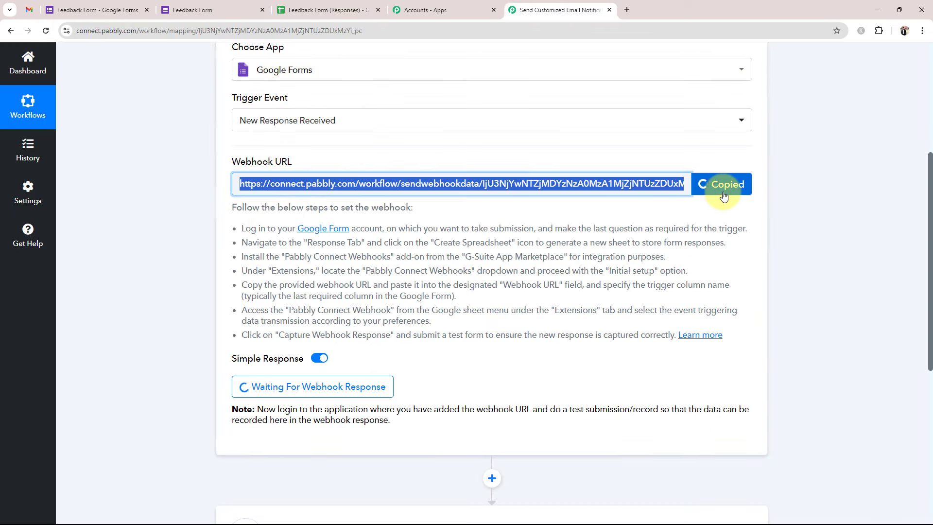
left_click(315, 8)
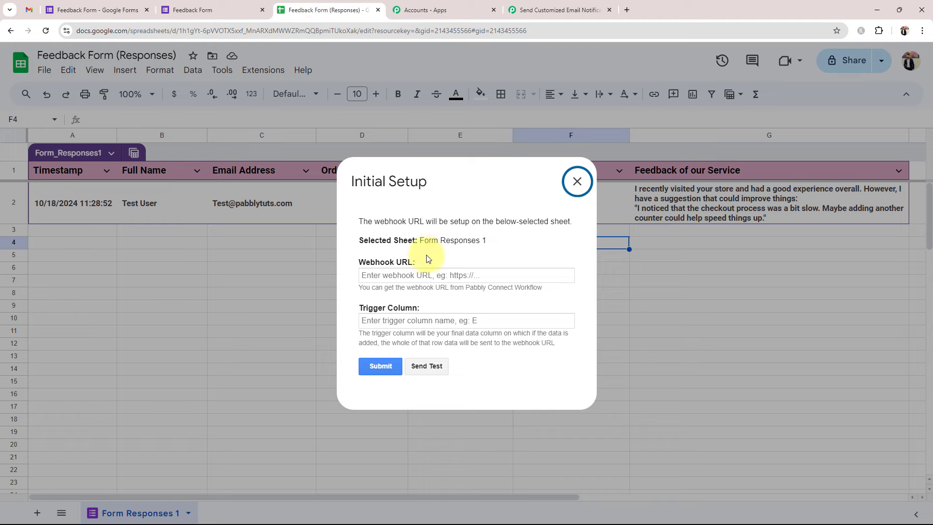
left_click(423, 275)
key("ctrl+v")
left_click(388, 314)
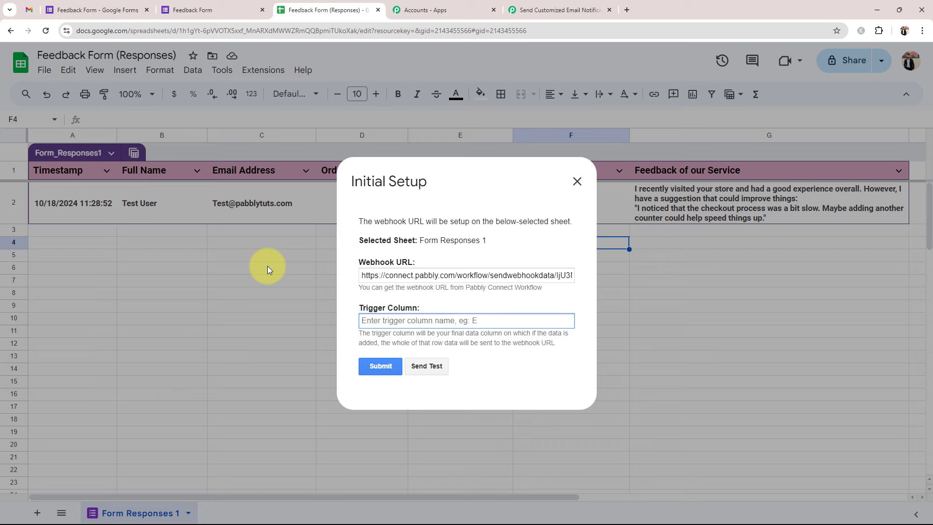
type("G")
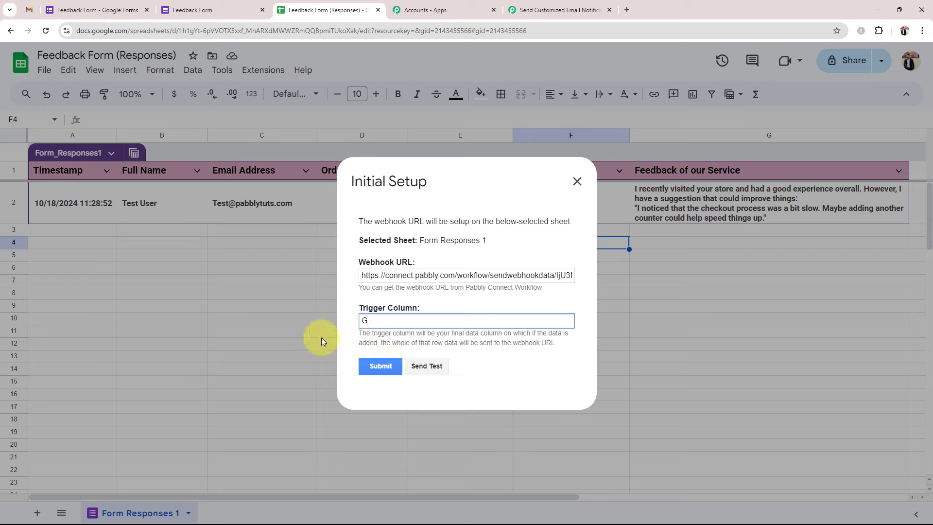
left_click(377, 369)
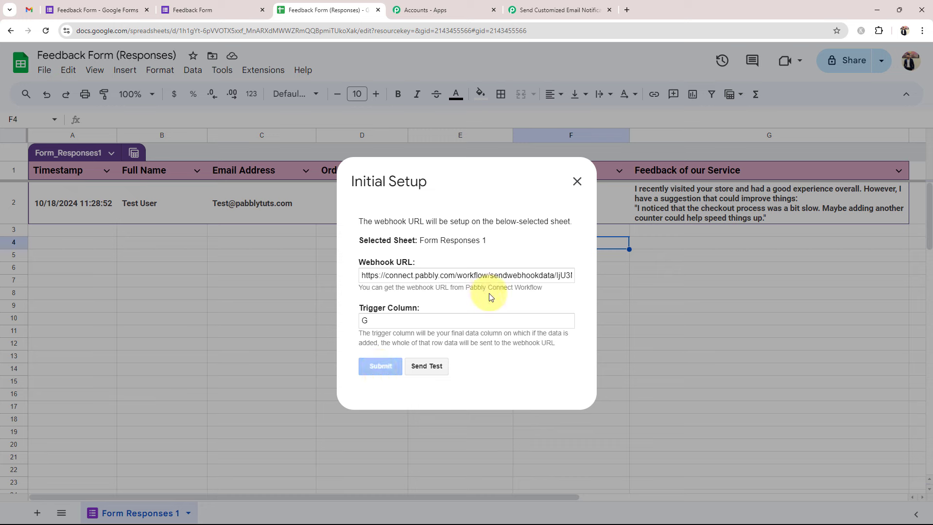
- Send a test row to the webhook and check the sent data and Pabbly webhook URL
scroll(501, 300, "down", 1)
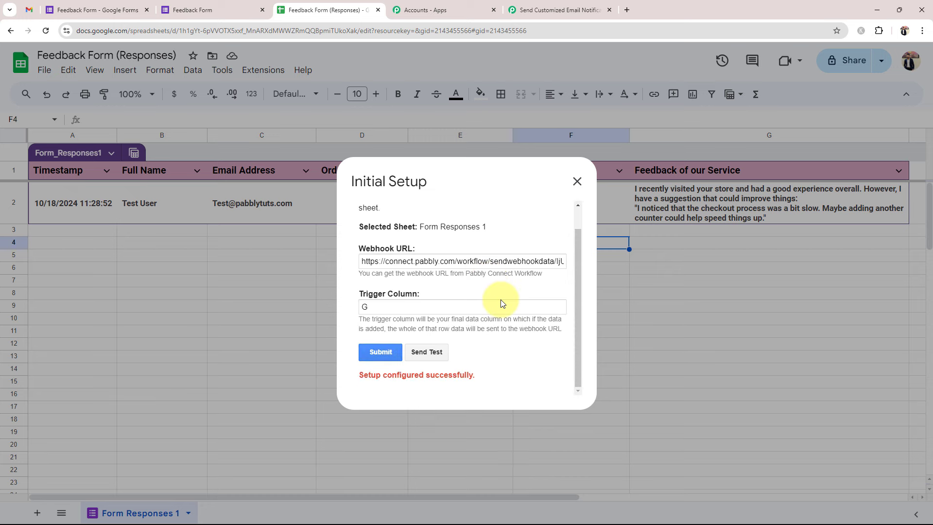
left_click(428, 353)
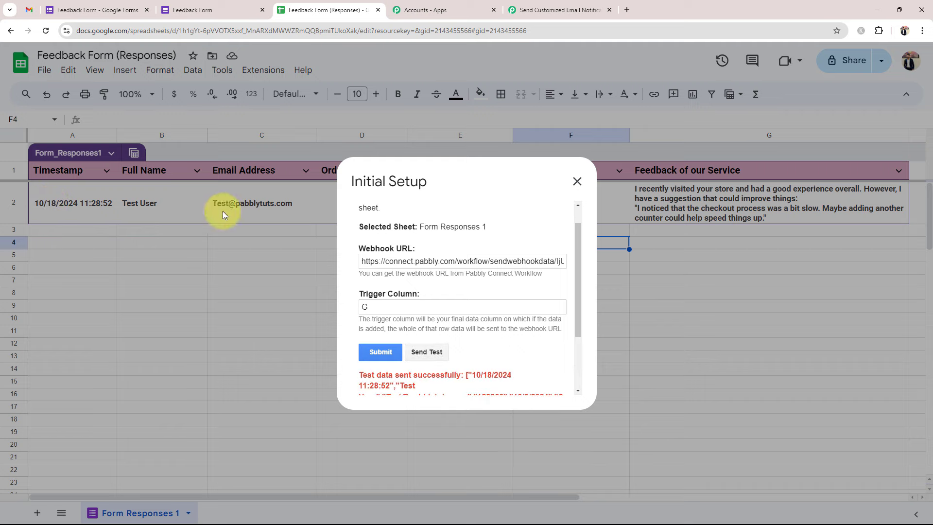
scroll(500, 282, "down", 2)
left_click_drag(453, 366, 343, 298)
left_click(504, 318)
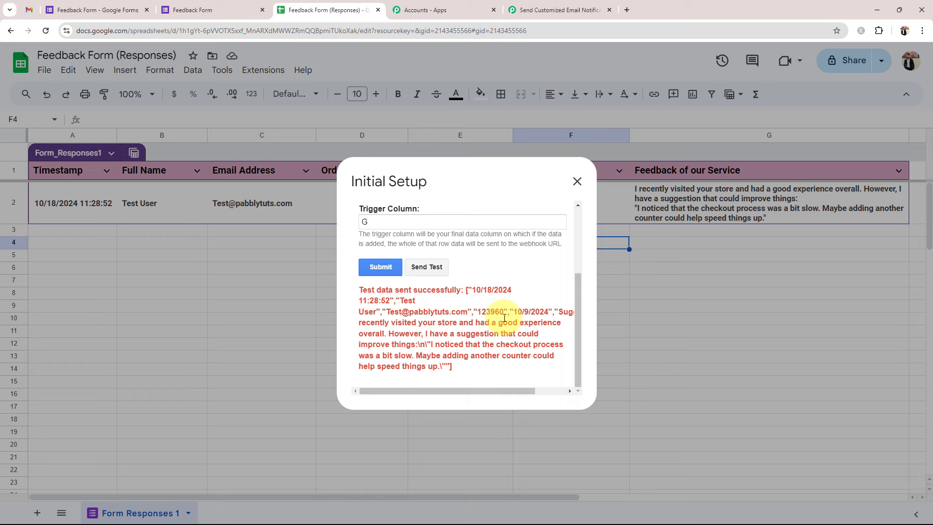
scroll(504, 317, "up", 3)
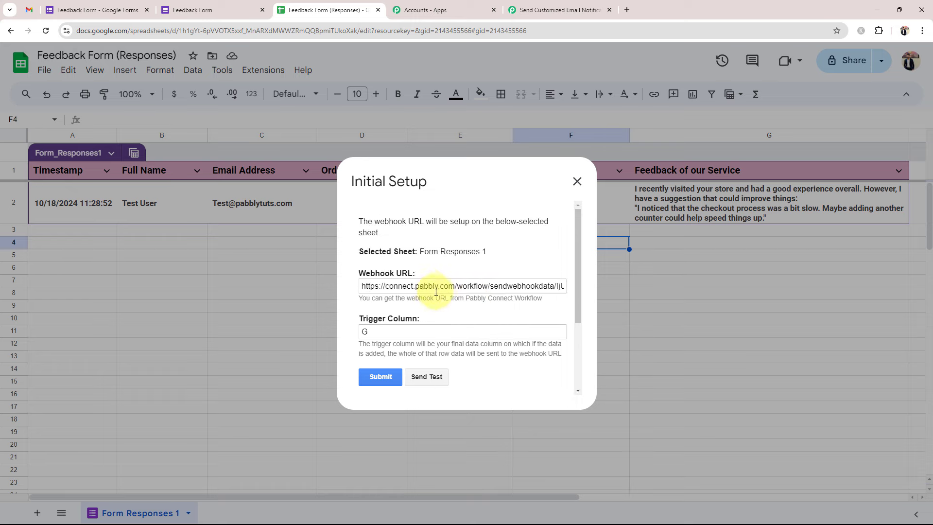
left_click_drag(428, 286, 457, 286)
left_click(523, 271)
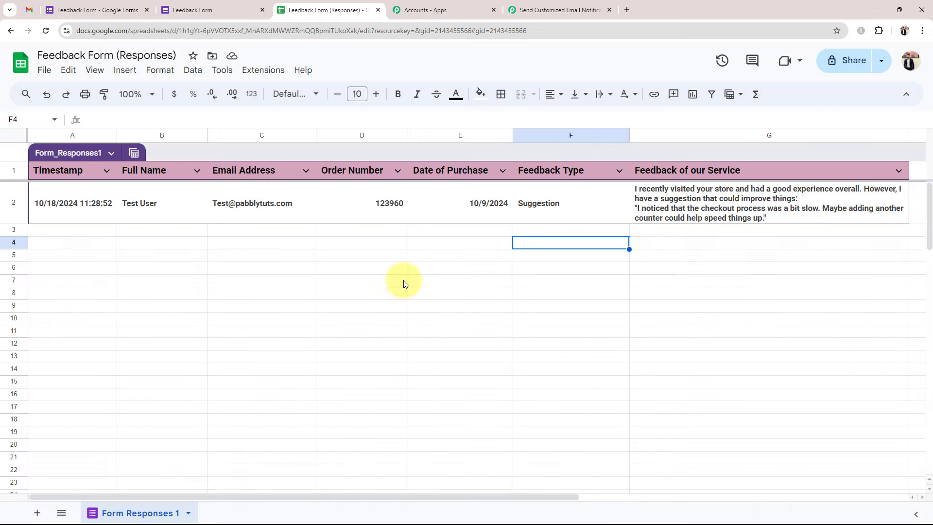
- Close Initial Setup and enable Pabbly Connect Webhooks > Send On Event for new response rows
left_click(576, 183)
left_click(262, 70)
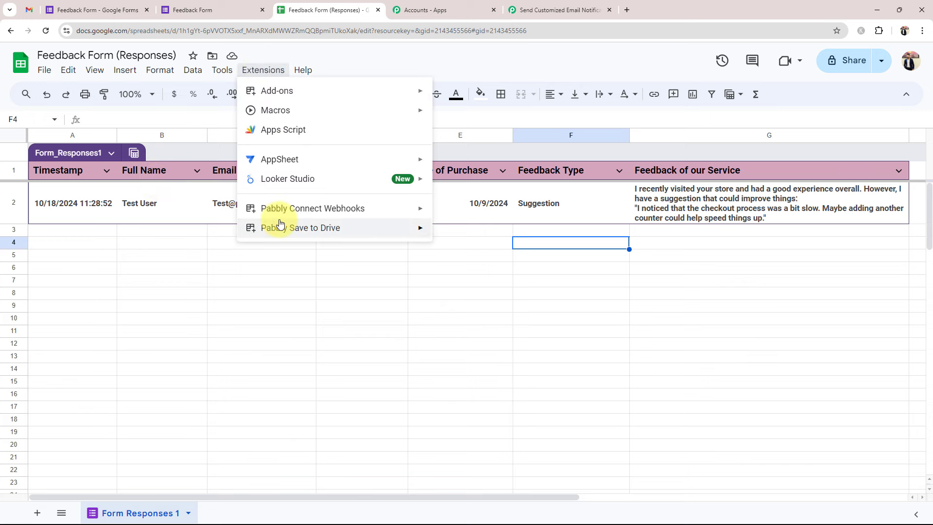
mouse_move(389, 203)
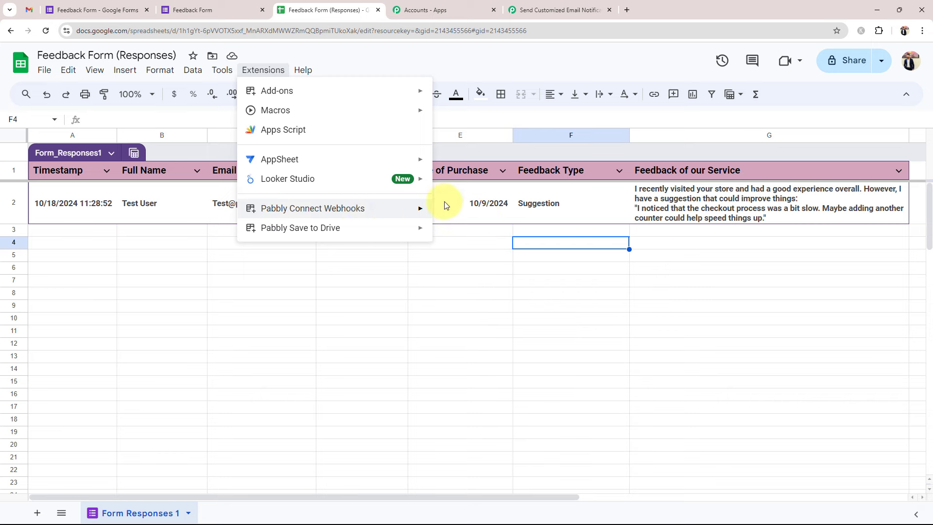
left_click(463, 231)
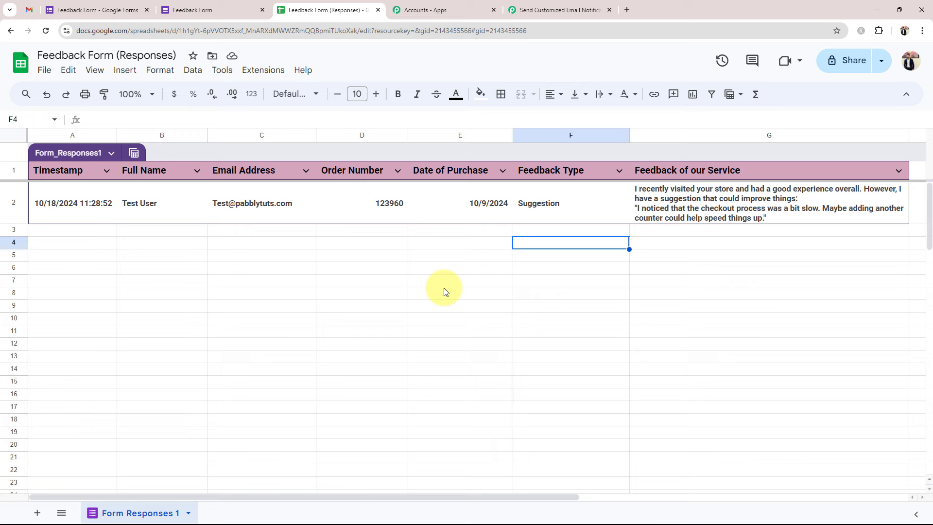
left_click(77, 230)
left_click(243, 220)
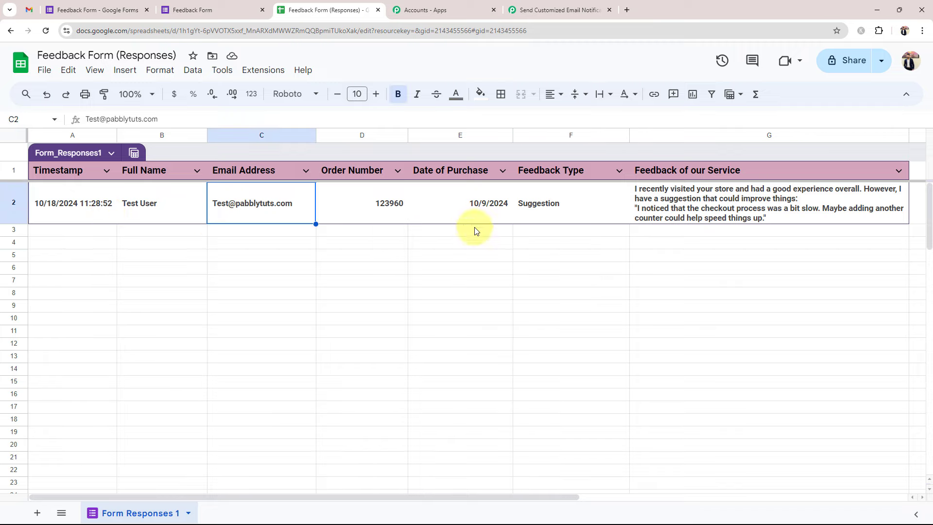
left_click(553, 10)
- Check the captured email address and date of purchase values, then collapse the Google Forms trigger
scroll(128, 389, "down", 5)
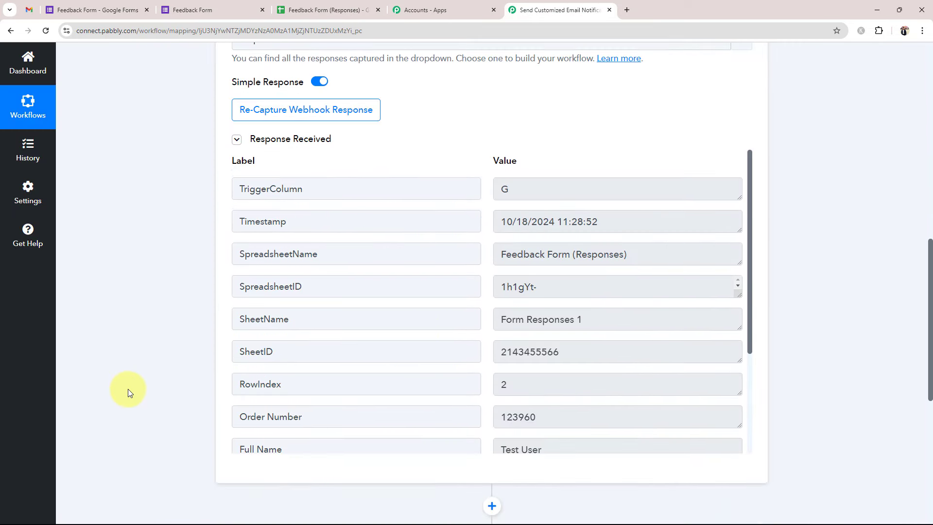
scroll(627, 334, "down", 3)
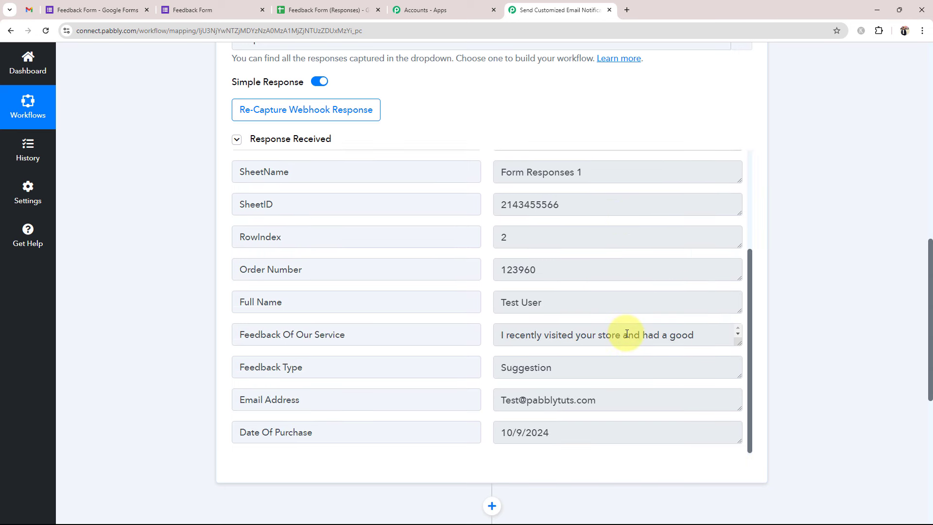
left_click_drag(620, 400, 488, 410)
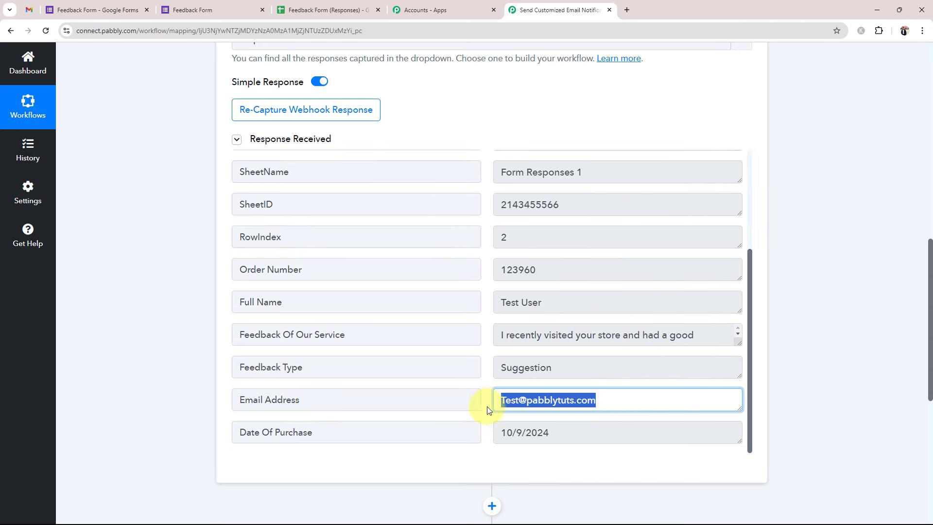
left_click_drag(573, 433, 439, 415)
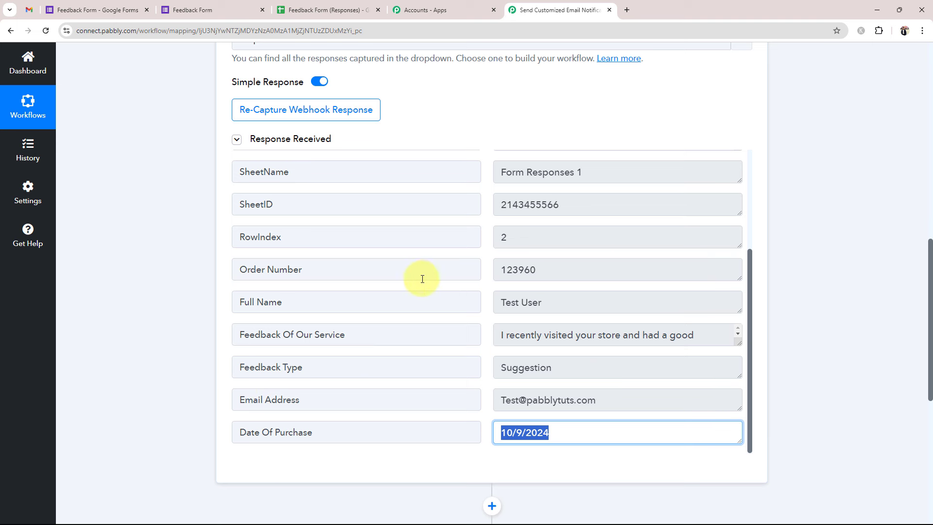
scroll(451, 287, "up", 3)
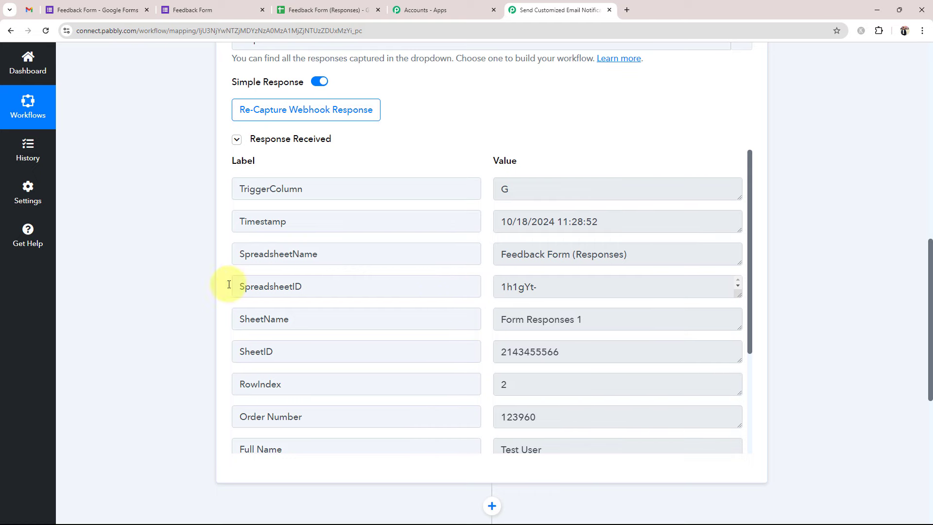
scroll(177, 312, "up", 10)
left_click(406, 234)
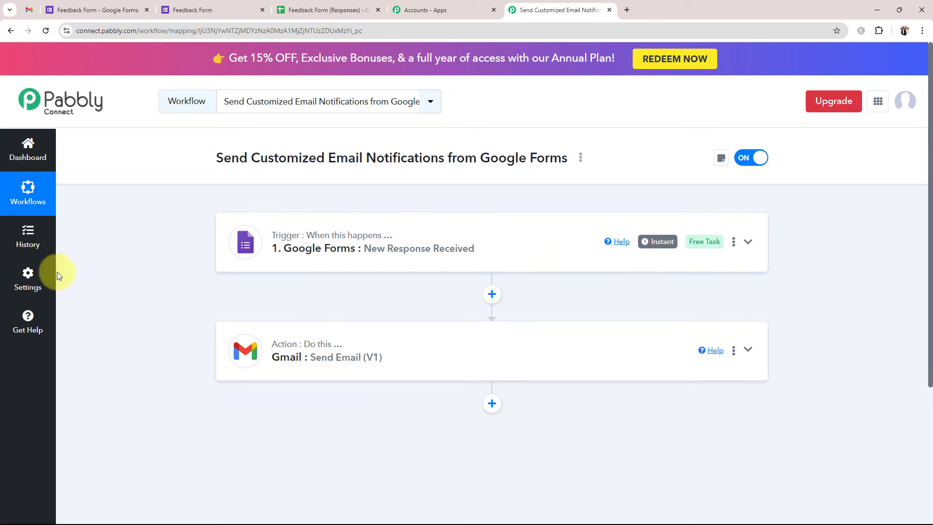
- Link the Gmail Send Email action to the existing Gmail #48 connection and save it
left_click(284, 353)
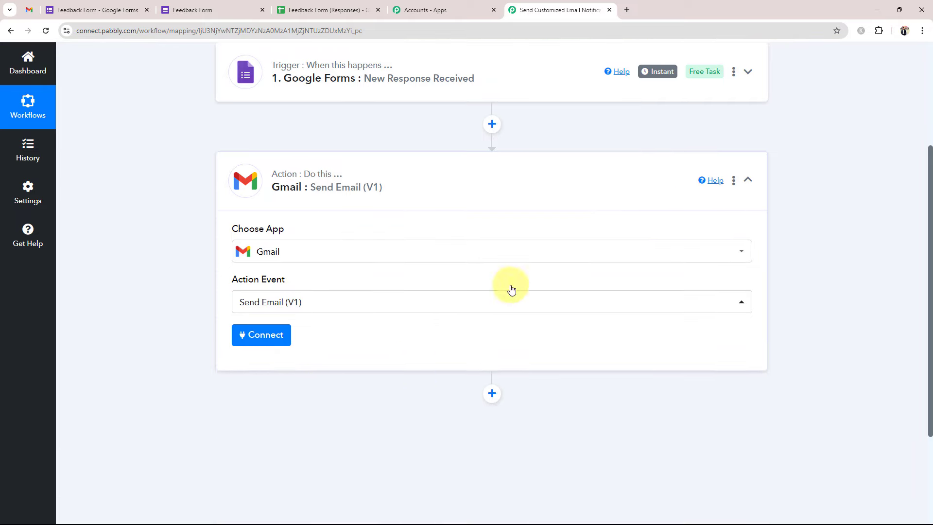
left_click(261, 339)
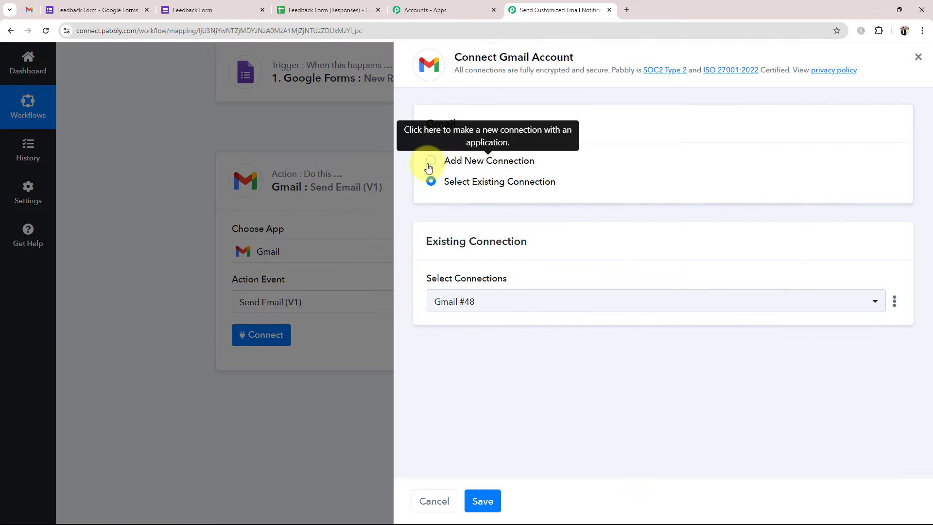
left_click(427, 161)
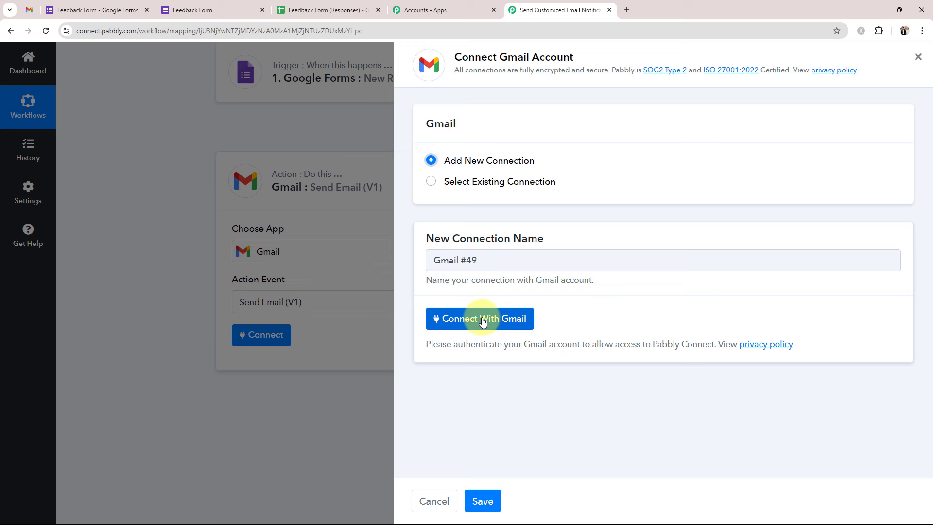
left_click(430, 181)
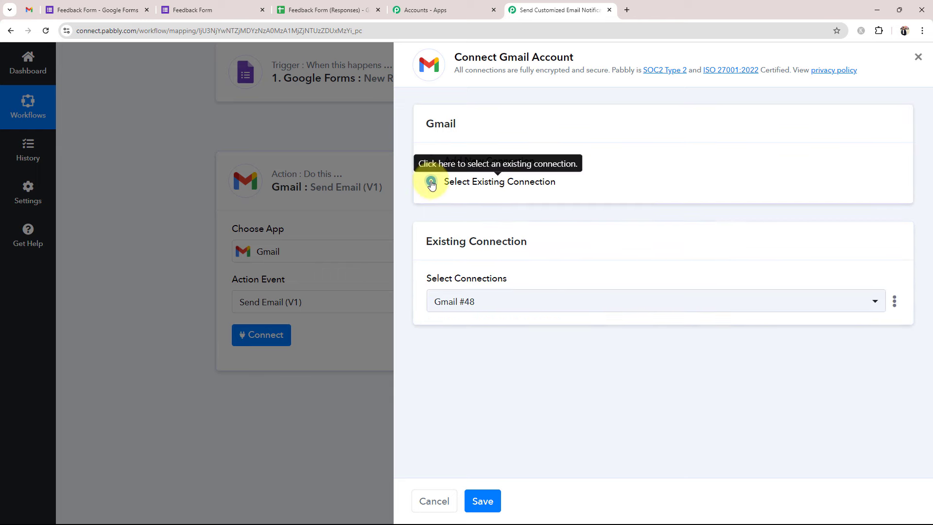
left_click(488, 500)
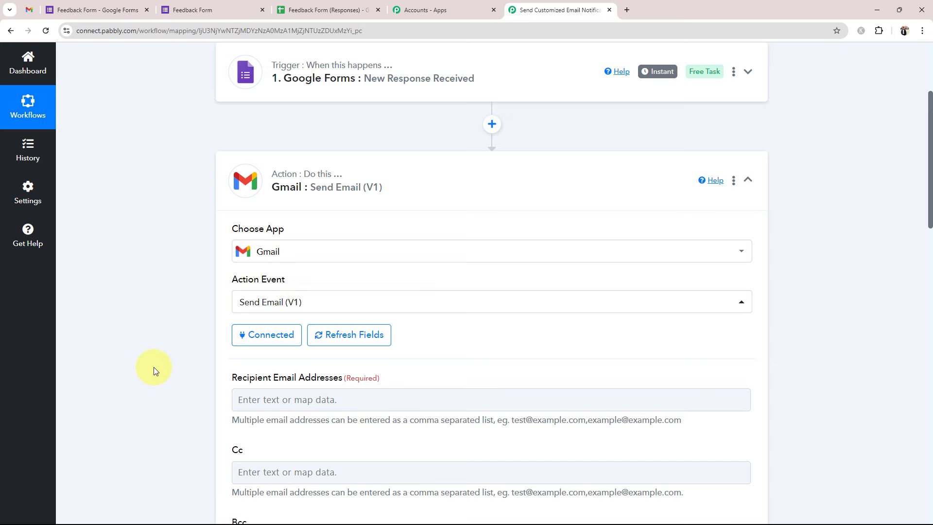
- Map Recipient Email Addresses to the Email Address field from the Google Forms response
scroll(154, 366, "down", 6)
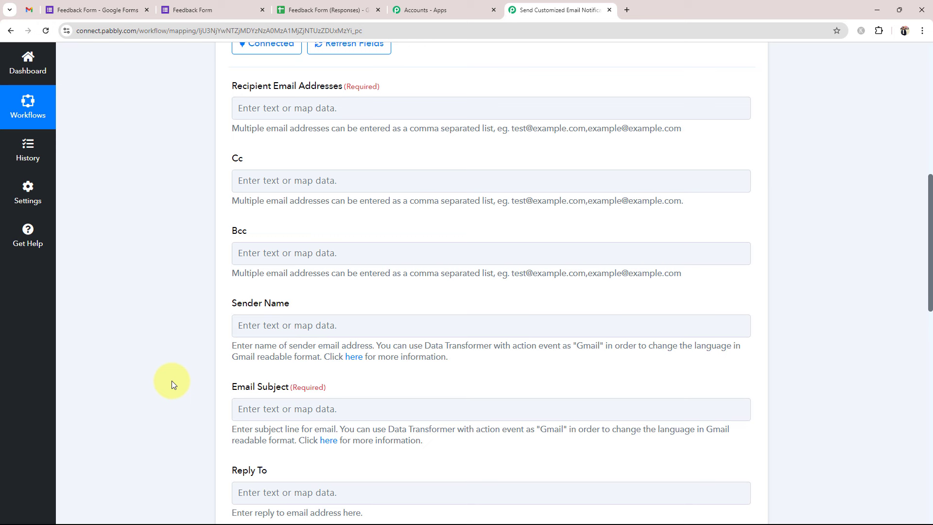
scroll(173, 384, "up", 1)
left_click_drag(238, 135, 343, 132)
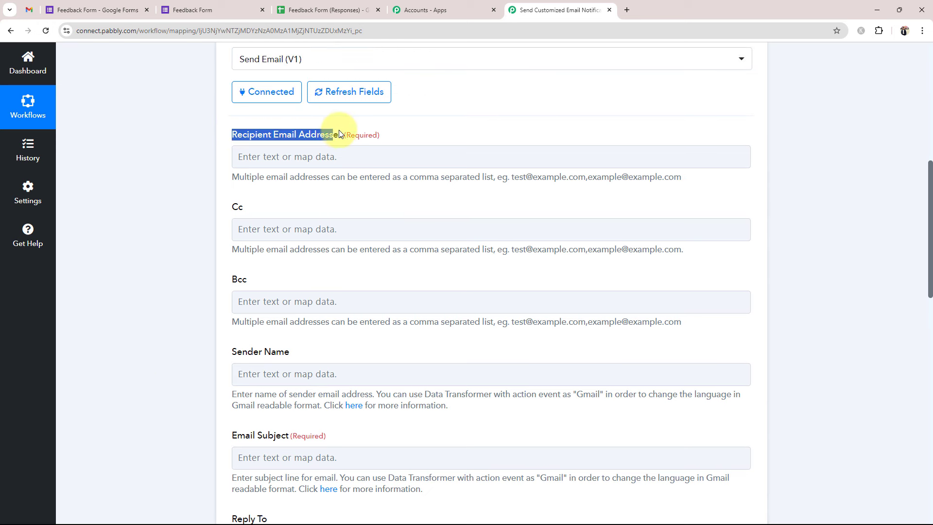
left_click(139, 255)
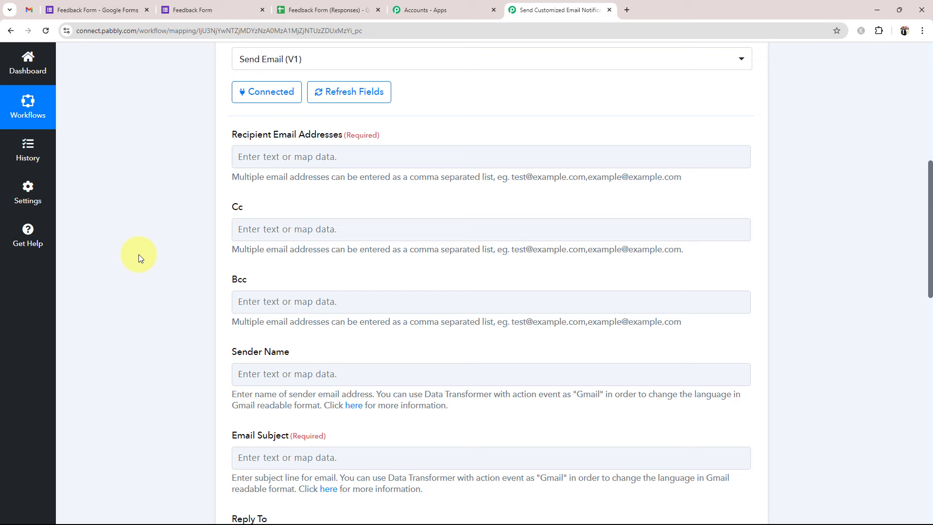
left_click(297, 156)
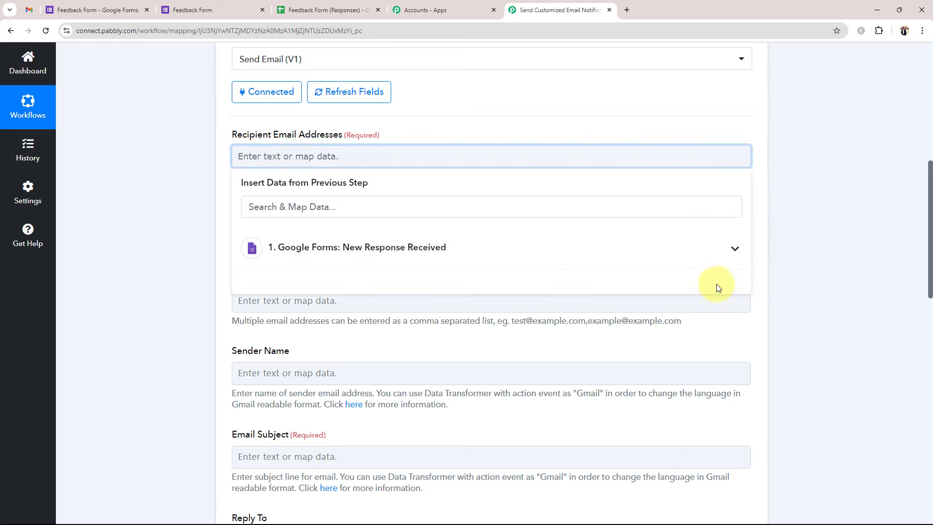
left_click(730, 254)
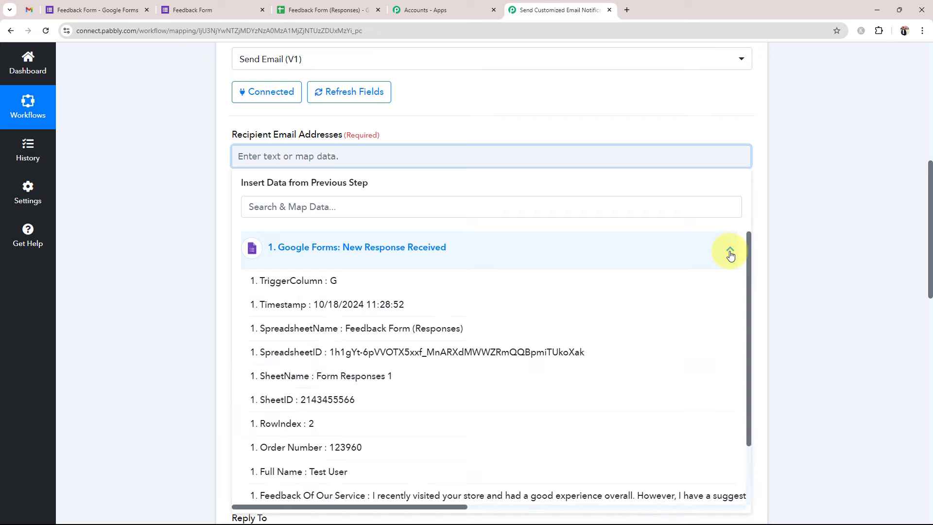
scroll(444, 425, "down", 2)
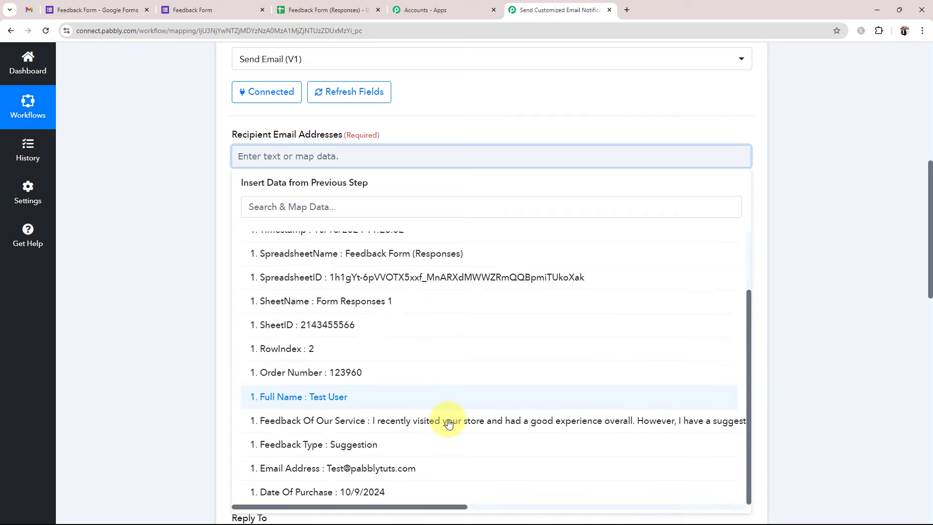
scroll(451, 424, "up", 2)
scroll(442, 448, "down", 3)
scroll(313, 204, "up", 2)
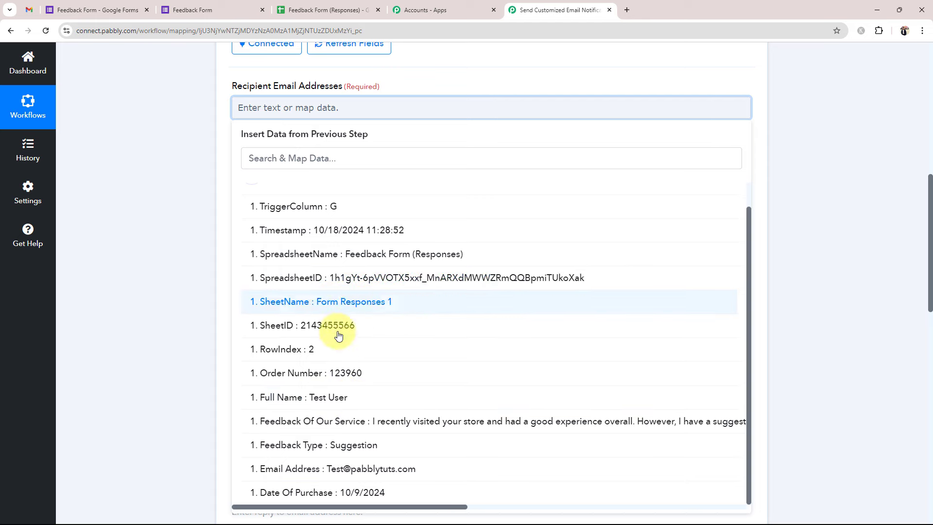
left_click(367, 467)
left_click(156, 246)
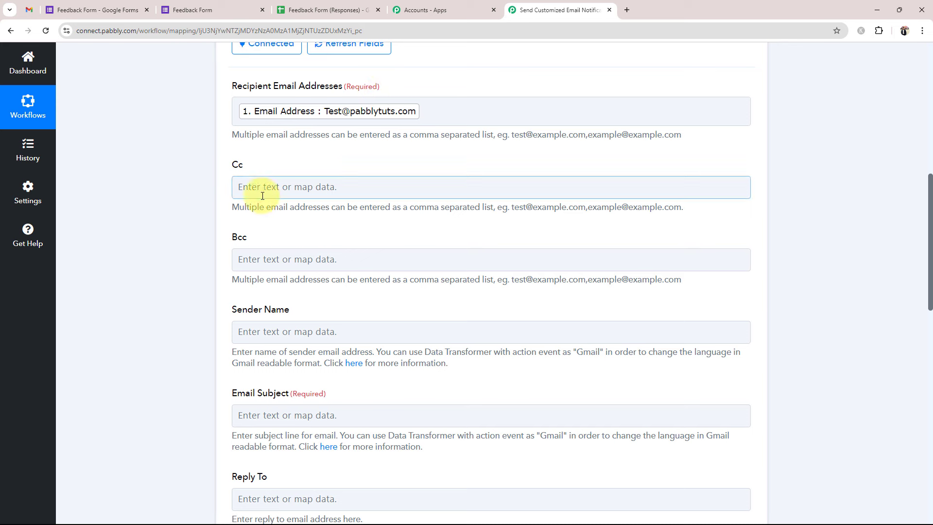
- Set the Gmail sender name to EverCraft
scroll(165, 209, "down", 2)
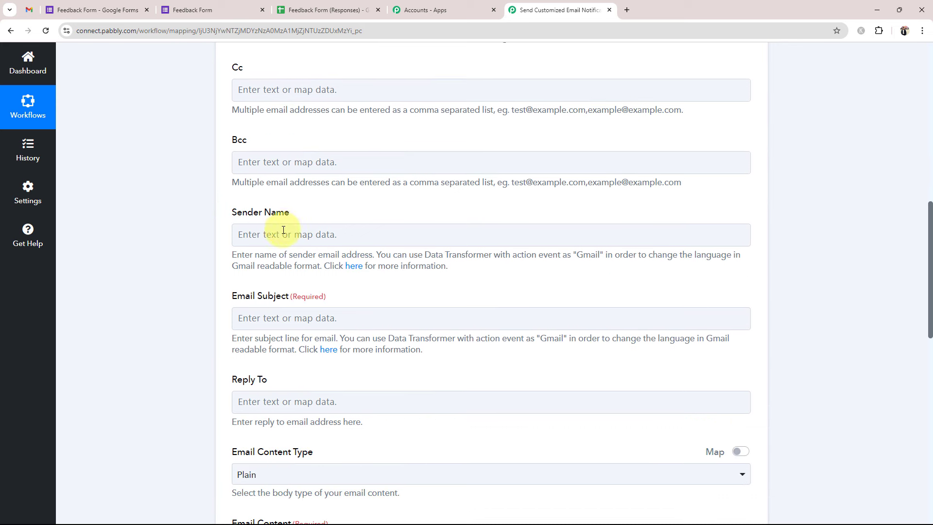
left_click(284, 232)
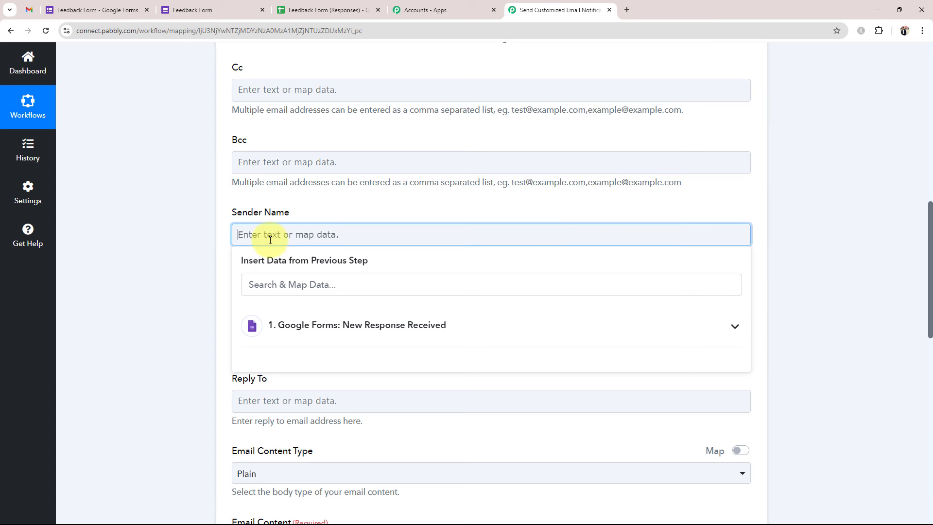
type("EverCraft")
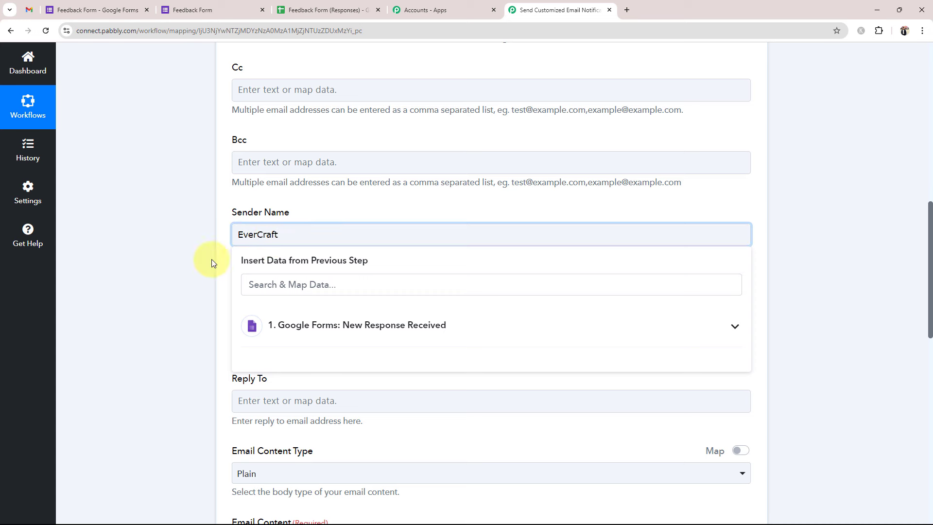
left_click(199, 255)
- Paste 'Thank You for Your Valuable Feedback!' as the email subject
scroll(198, 255, "down", 3)
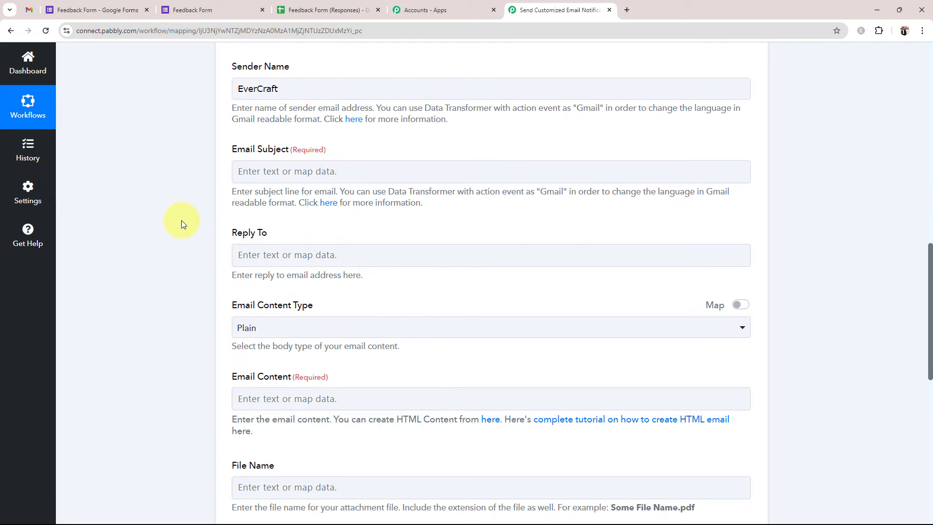
left_click(304, 174)
type("Thank You for Your Valuable Feedback!")
left_click(140, 217)
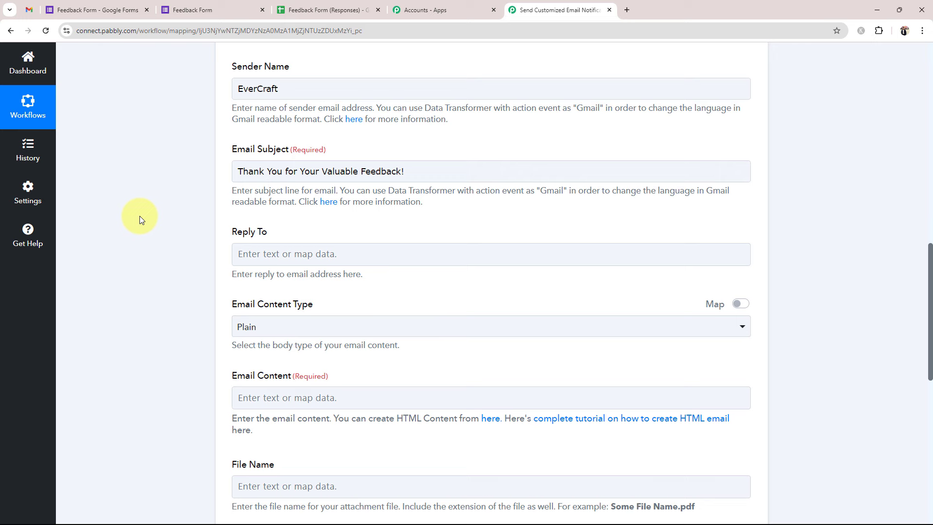
- Paste the prepared EverCraft thank-you message into the Email Content field
scroll(141, 217, "down", 6)
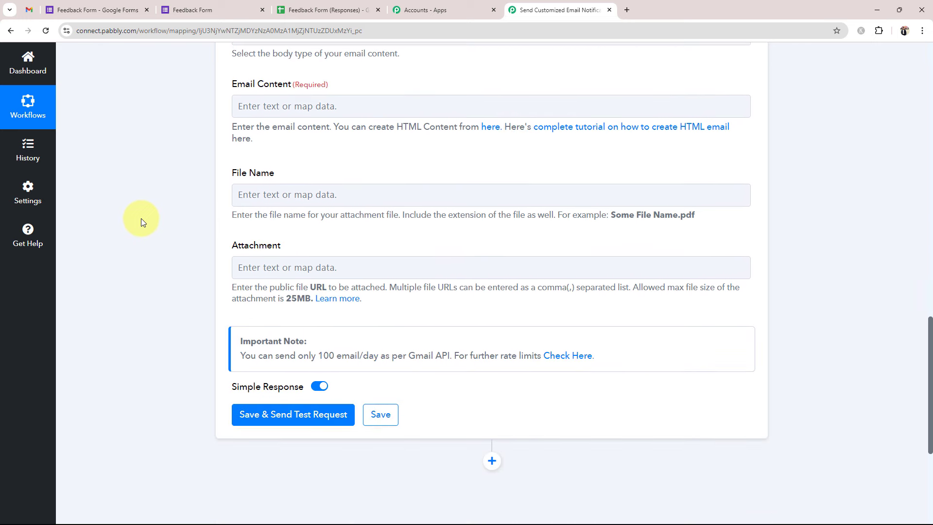
left_click_drag(235, 85, 311, 85)
left_click(167, 140)
left_click(255, 115)
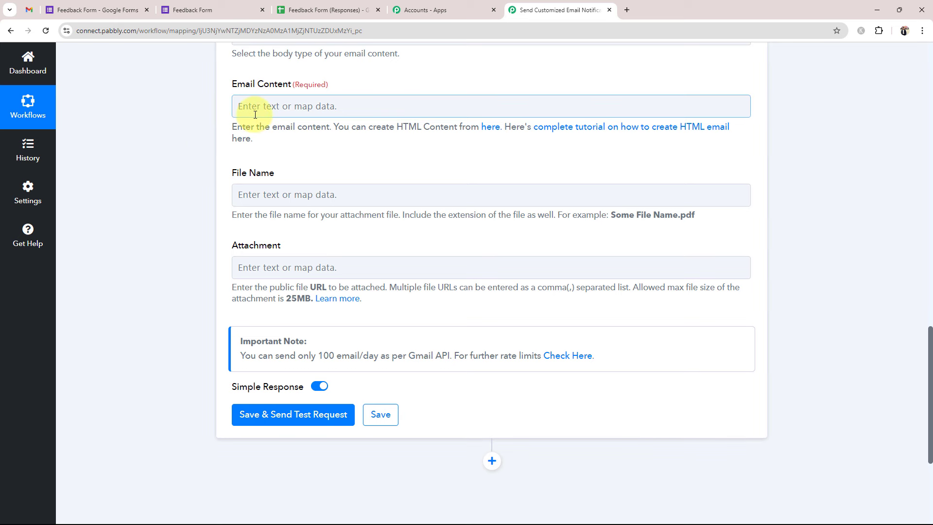
key("ctrl+v")
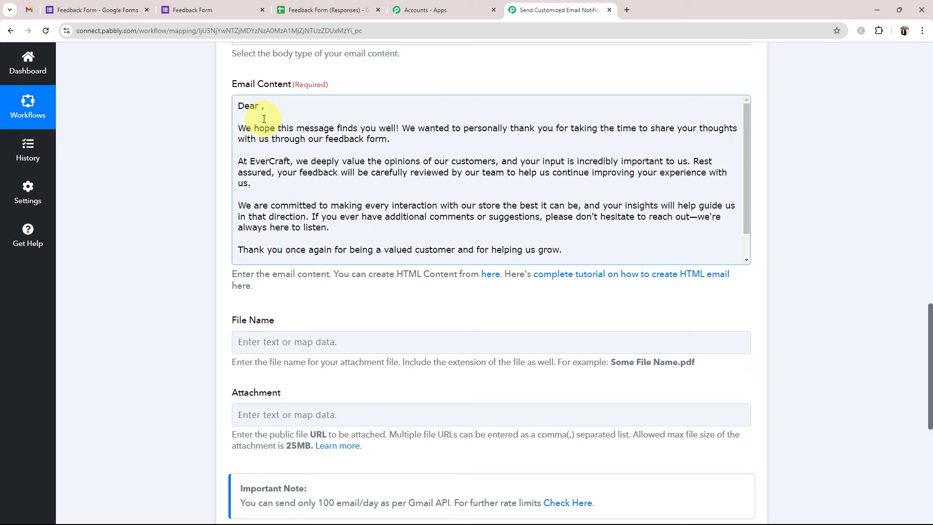
- Insert the respondent's Full Name field after 'Dear' and review the finished message
scroll(241, 190, "up", 1)
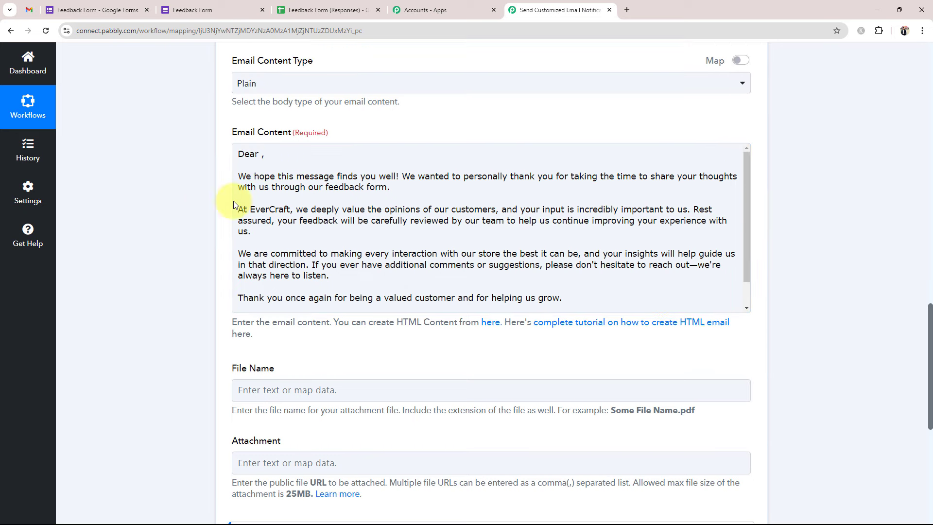
left_click(255, 154)
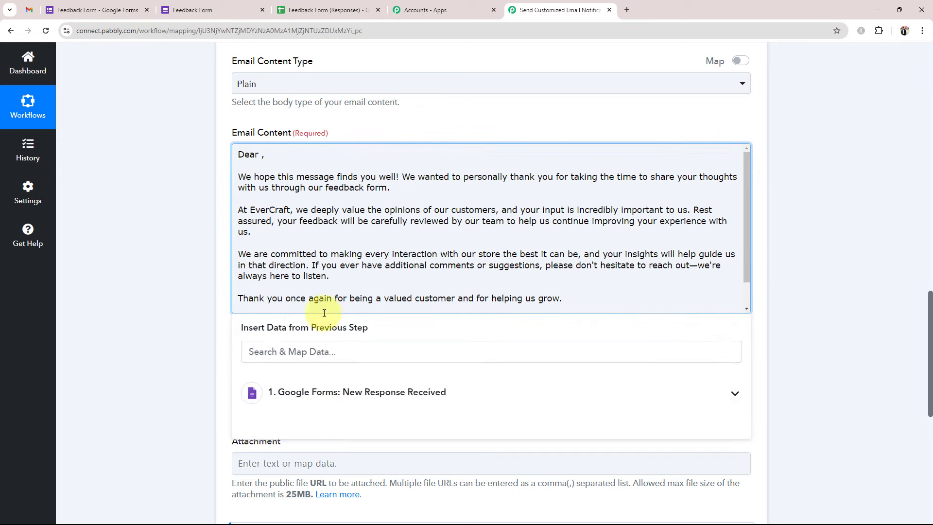
left_click(381, 392)
scroll(377, 452, "down", 5)
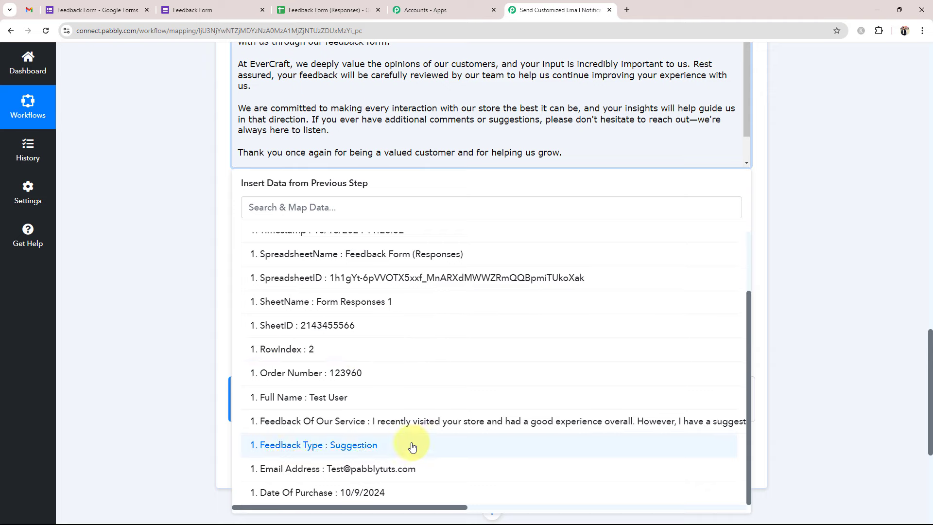
left_click(351, 459)
scroll(187, 220, "up", 2)
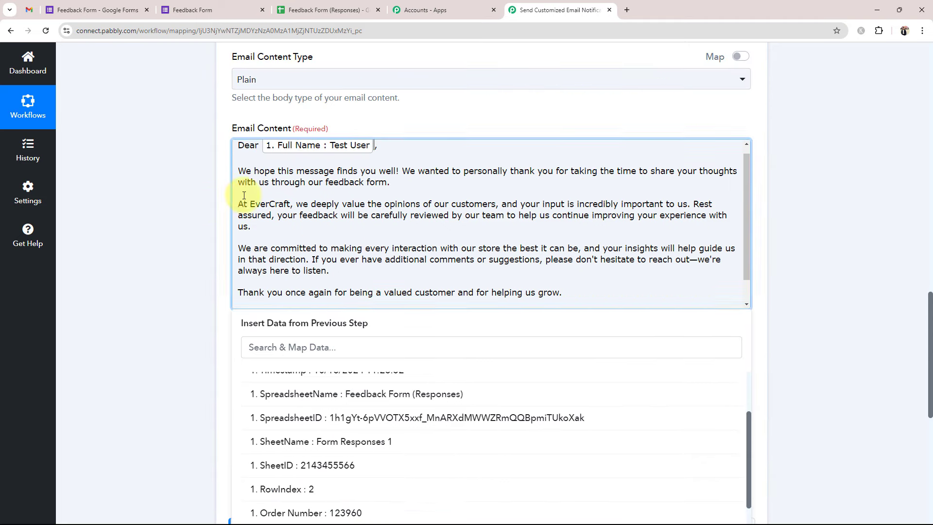
left_click(189, 228)
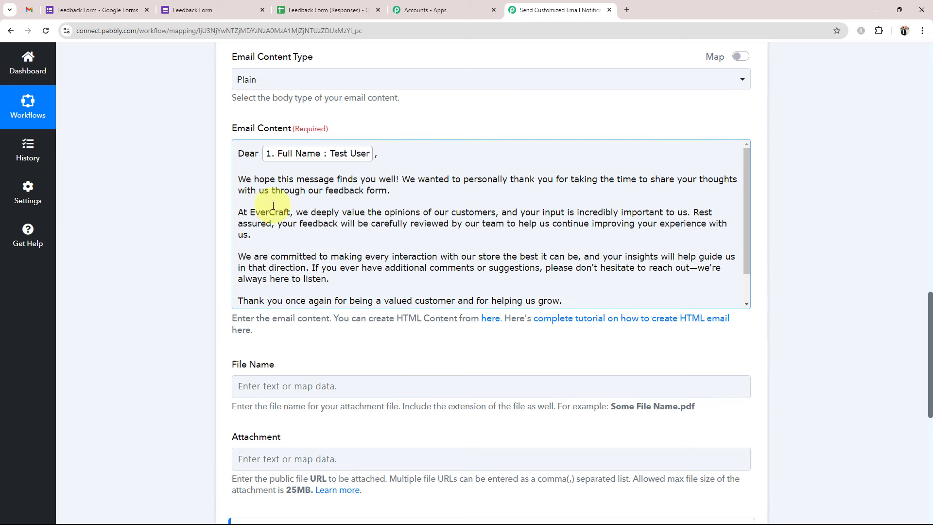
scroll(401, 216, "down", 1)
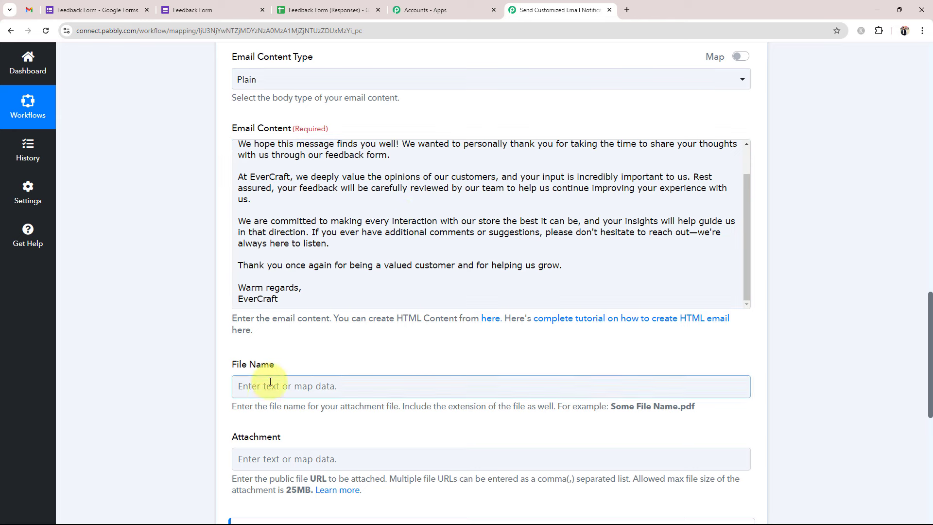
scroll(267, 211, "up", 2)
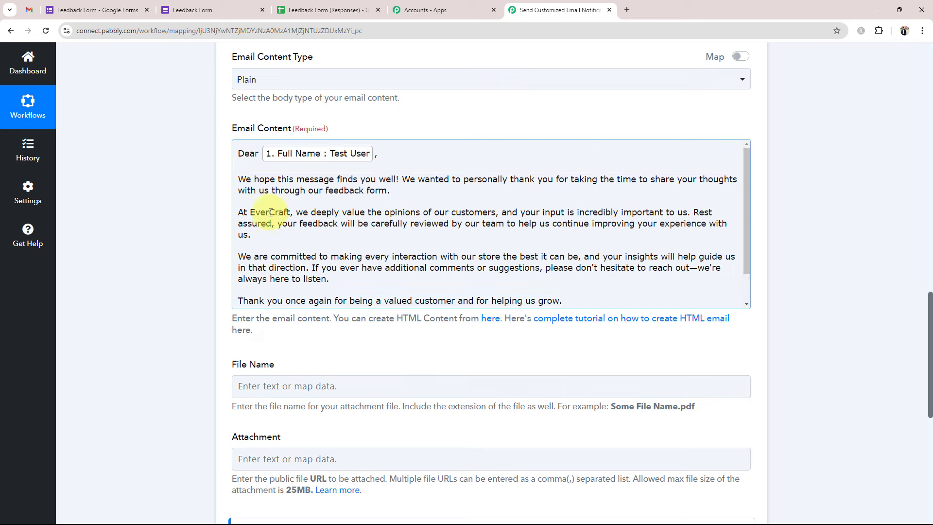
scroll(205, 372, "up", 2)
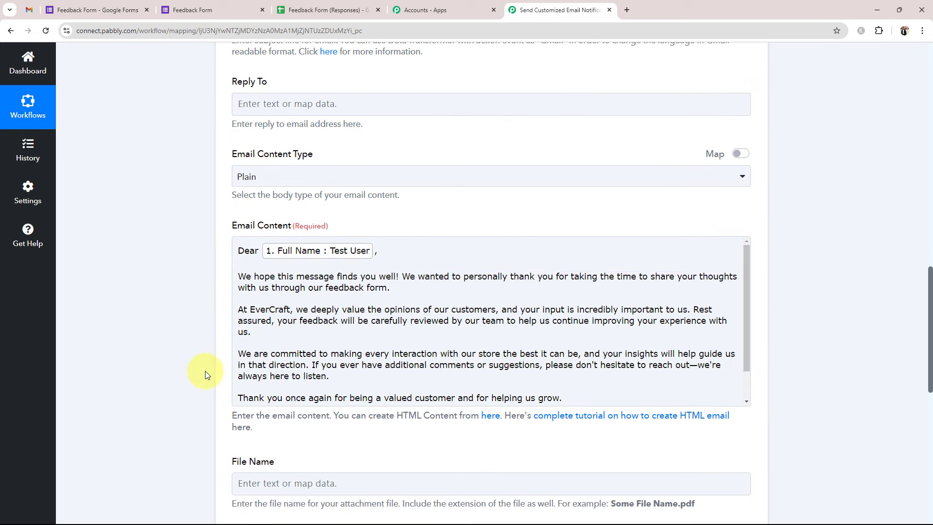
scroll(205, 373, "up", 3)
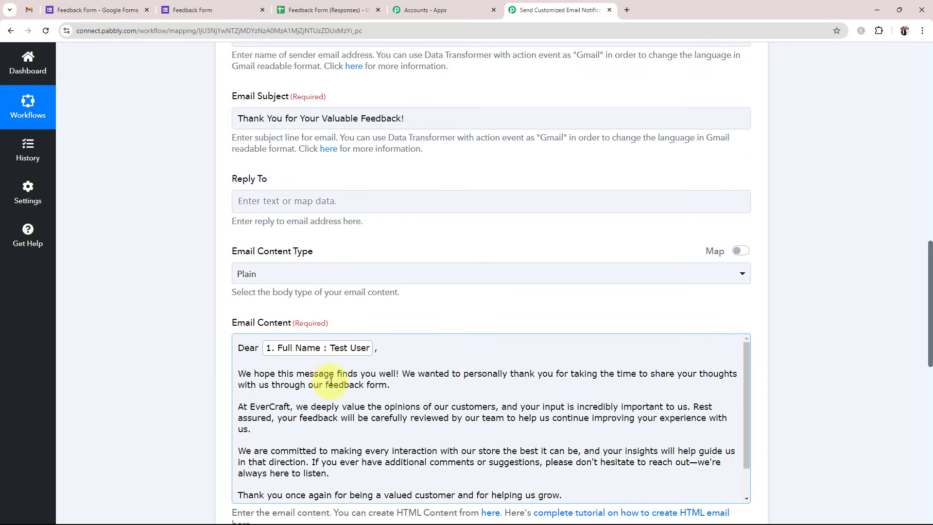
scroll(287, 351, "up", 3)
scroll(323, 162, "up", 3)
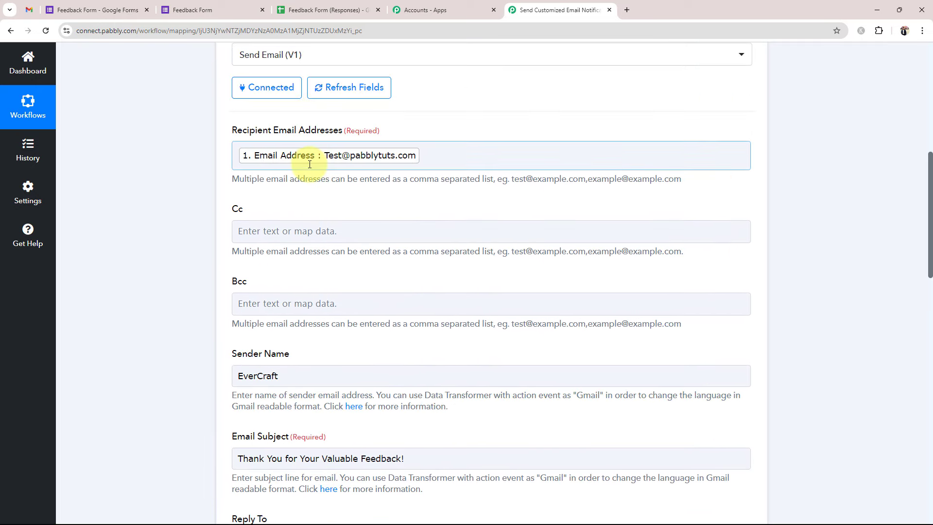
scroll(233, 342, "down", 7)
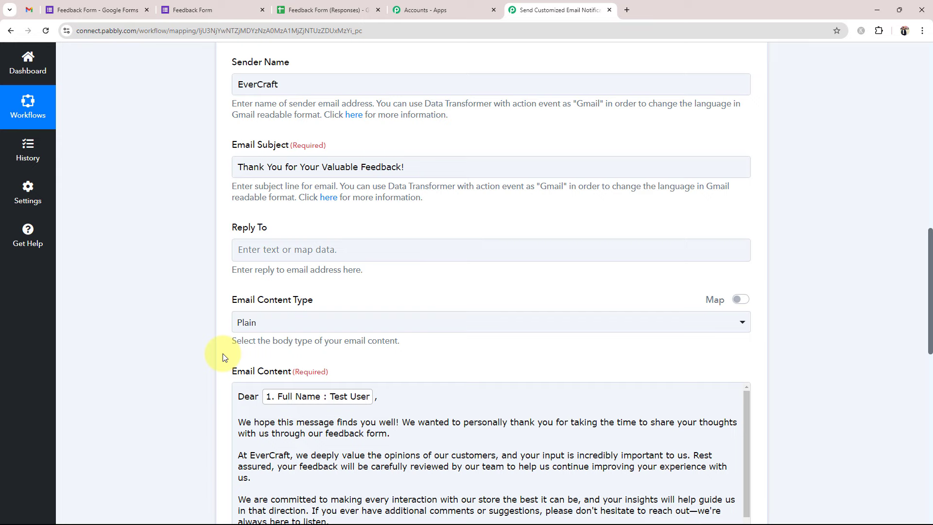
scroll(223, 357, "up", 7)
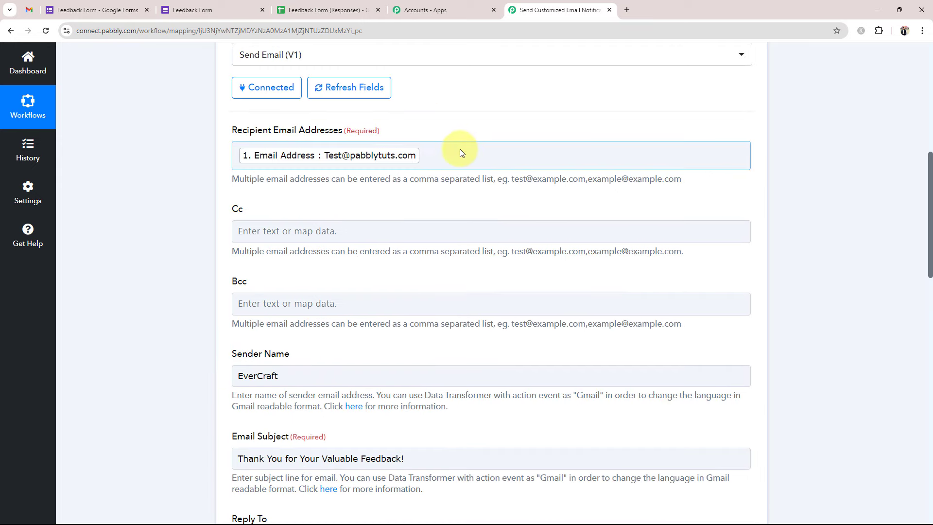
left_click(490, 155)
type("Test")
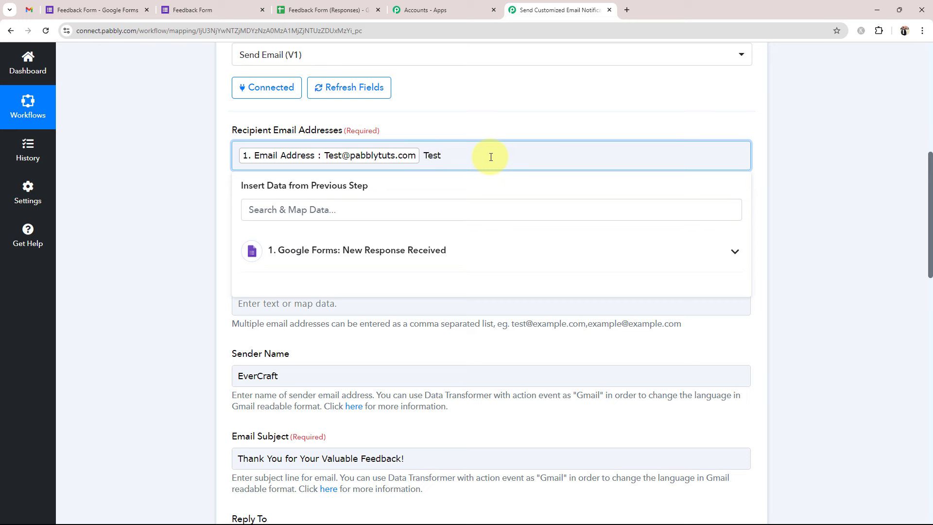
key("BackSpace")
key("BackSpace")
key("BackSpace")
key("BackSpace")
left_click(141, 311)
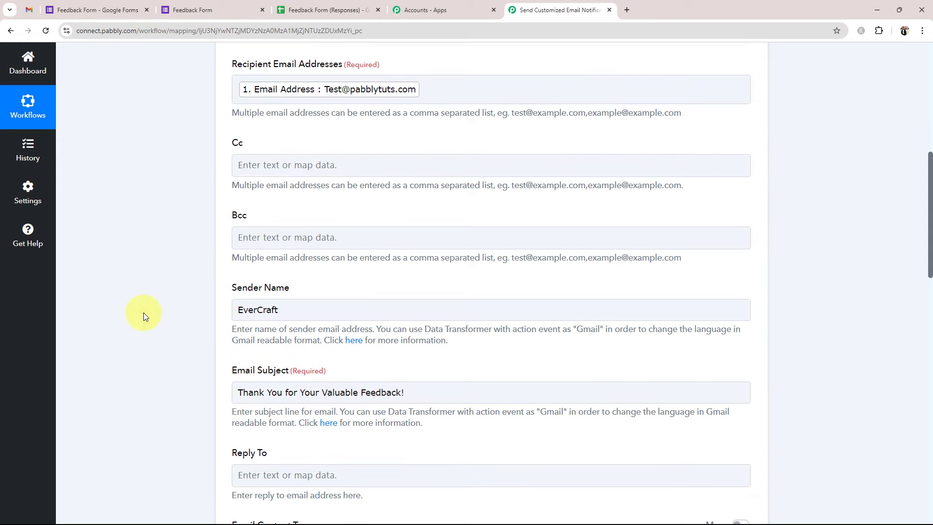
scroll(146, 316, "down", 6)
left_click_drag(454, 430, 250, 478)
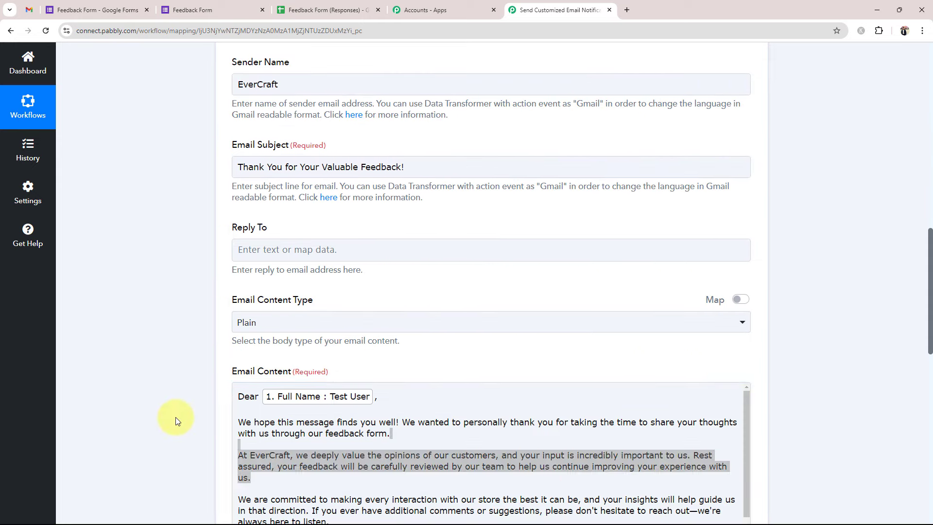
left_click(386, 398)
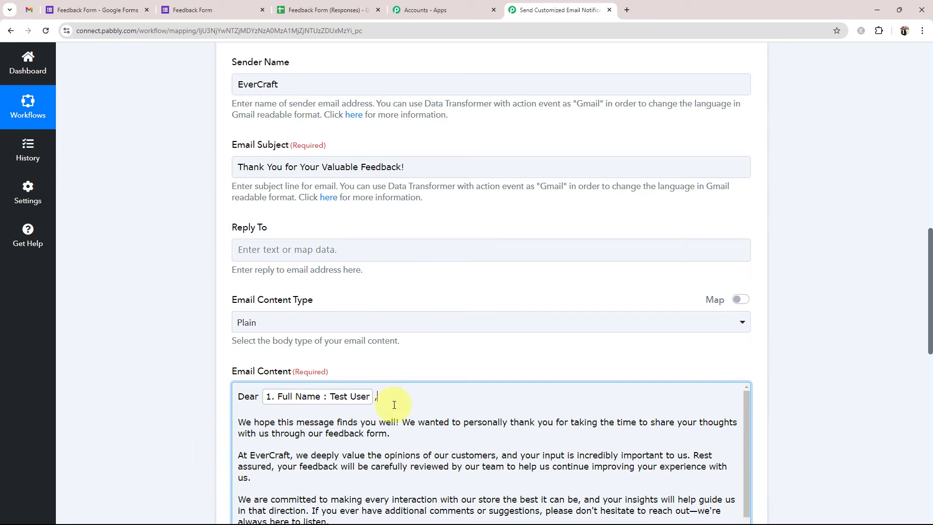
scroll(161, 388, "up", 7)
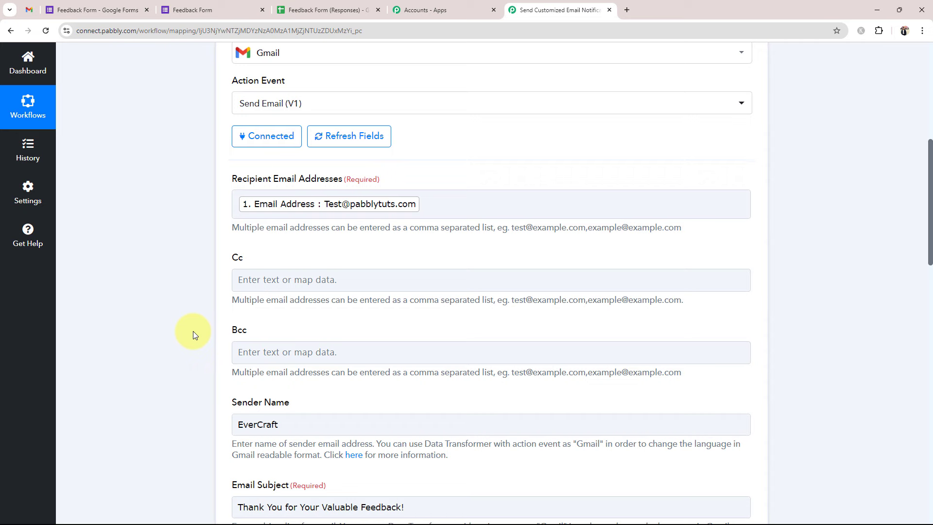
scroll(194, 331, "down", 8)
scroll(202, 375, "down", 10)
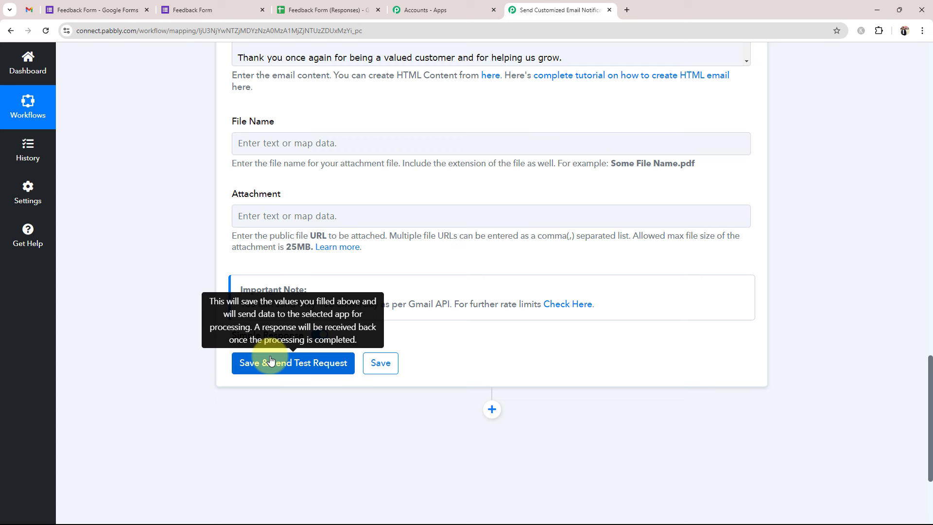
left_click(271, 361)
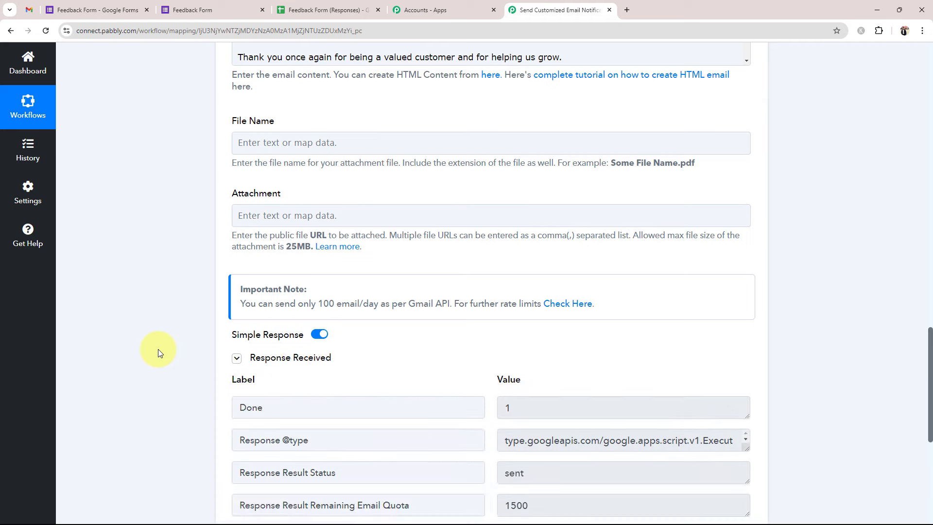
scroll(158, 349, "down", 2)
left_click_drag(535, 408, 483, 410)
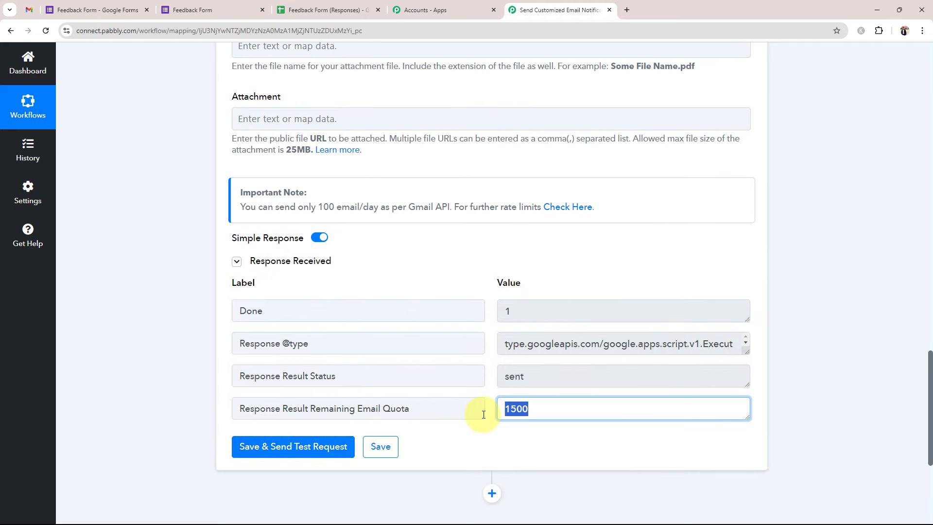
left_click_drag(534, 381, 483, 389)
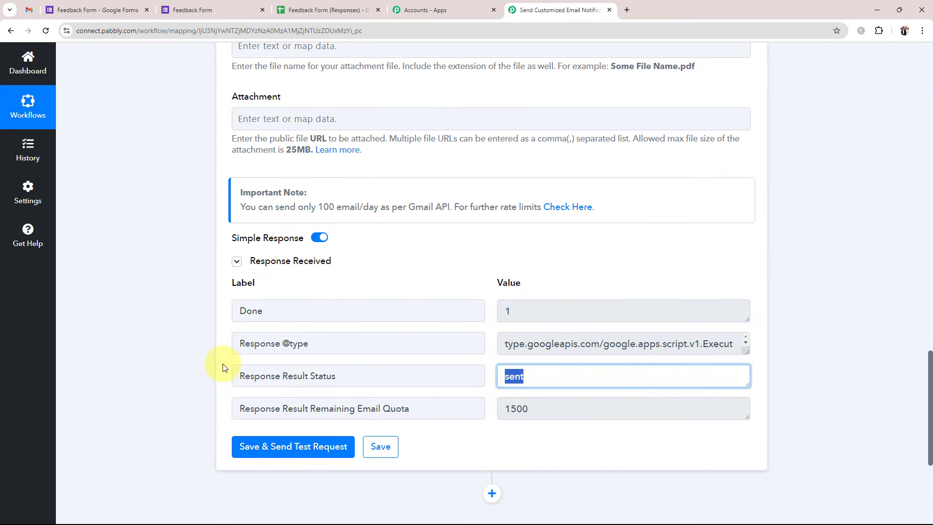
scroll(147, 374, "up", 2)
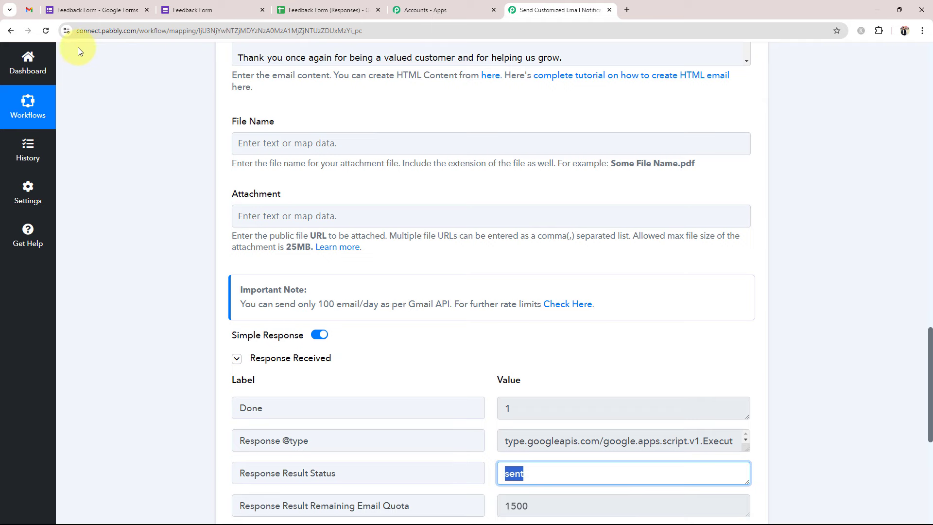
- Open EverCraft's 'Thank You for Your Valuable Feedback!' email and check the subject and name greeting
left_click(29, 11)
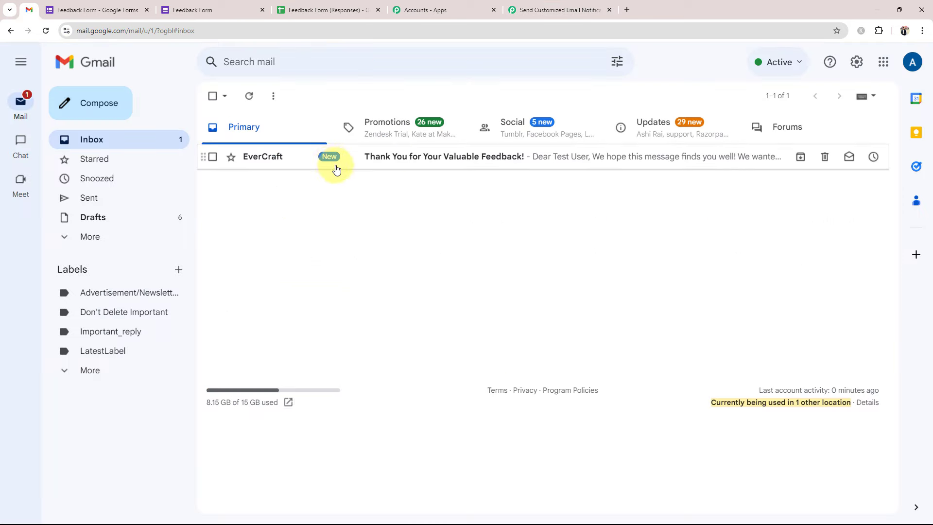
left_click(457, 155)
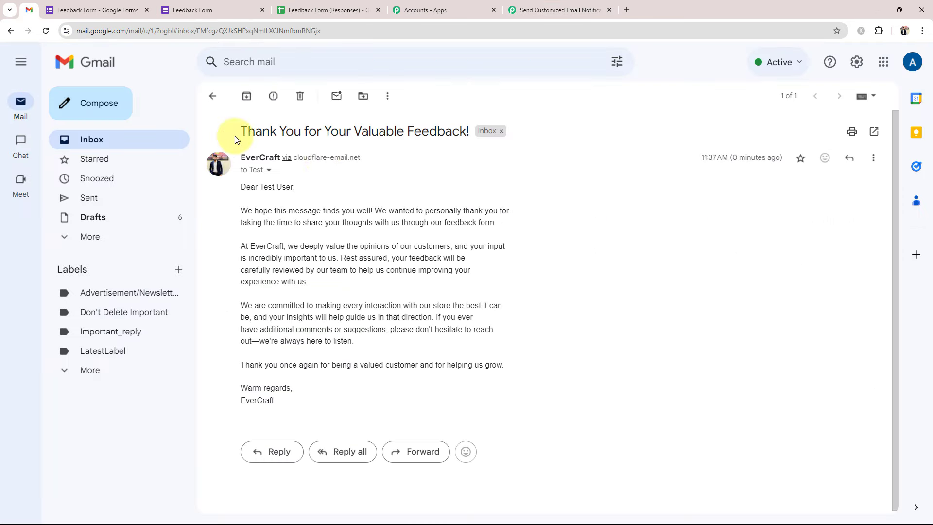
left_click_drag(237, 140, 423, 161)
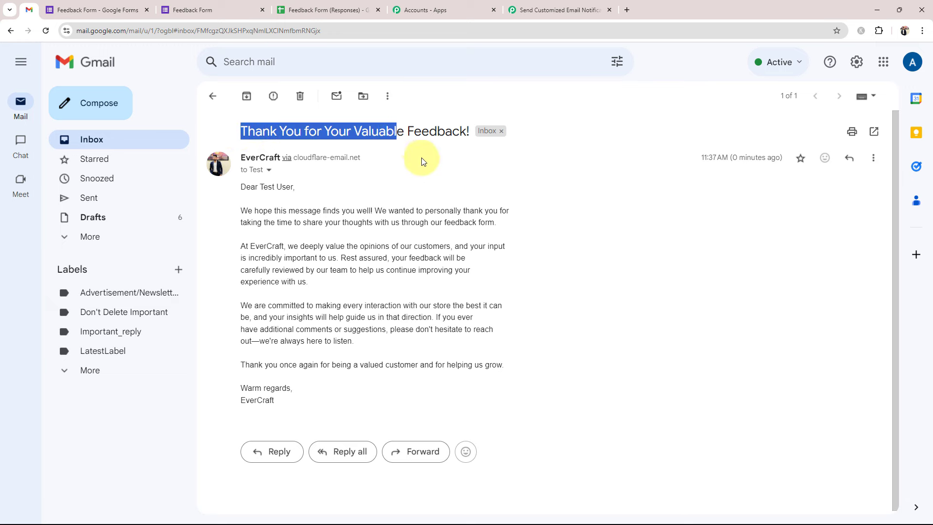
left_click(422, 162)
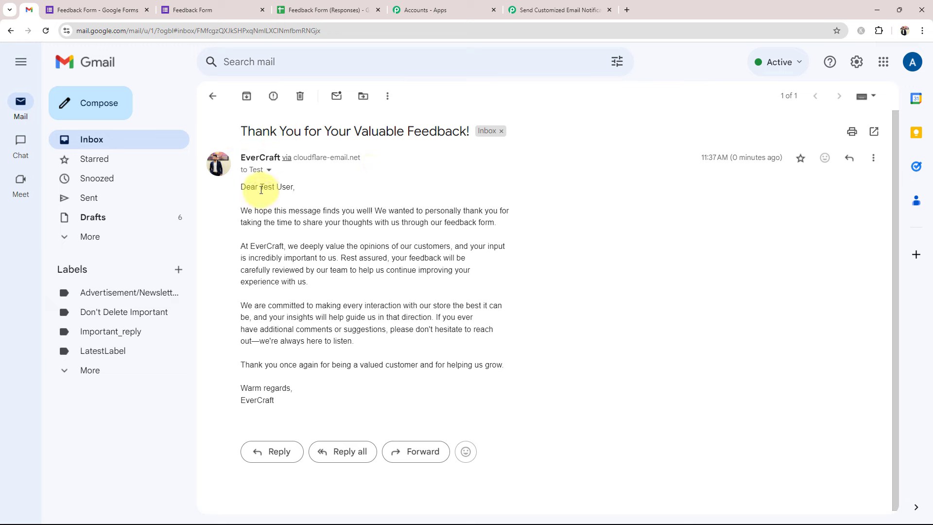
left_click_drag(261, 190, 296, 184)
left_click(319, 187)
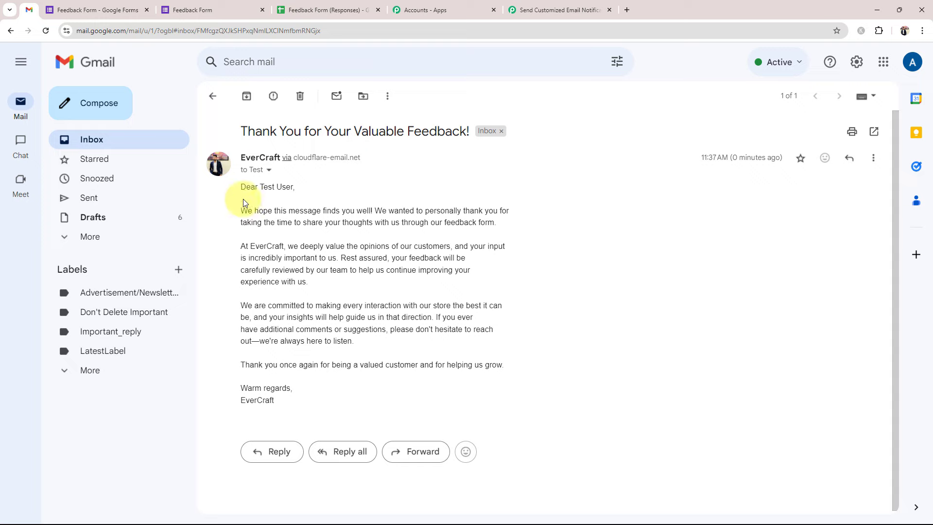
left_click_drag(225, 167, 560, 335)
left_click(560, 335)
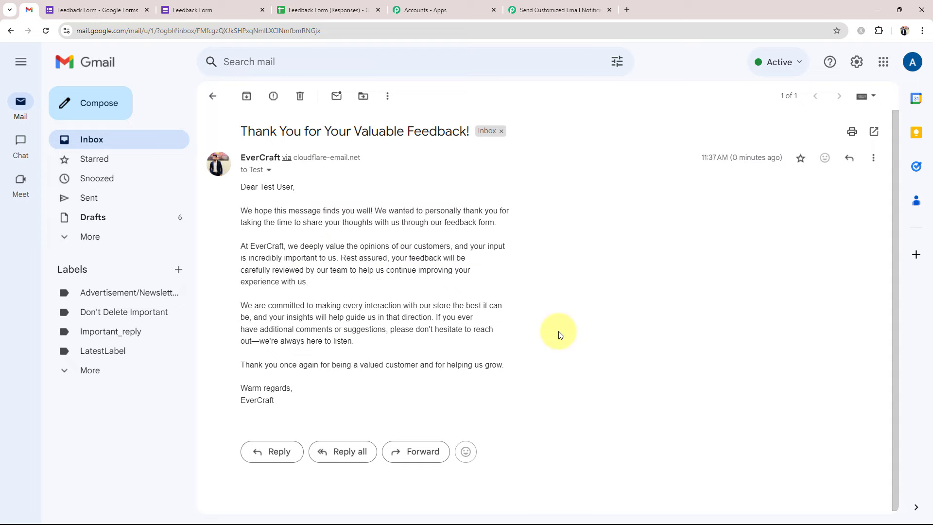
- Return to Pabbly, reload the workflow to its two-step overview, then go to the Feedback Form editor
left_click(529, 16)
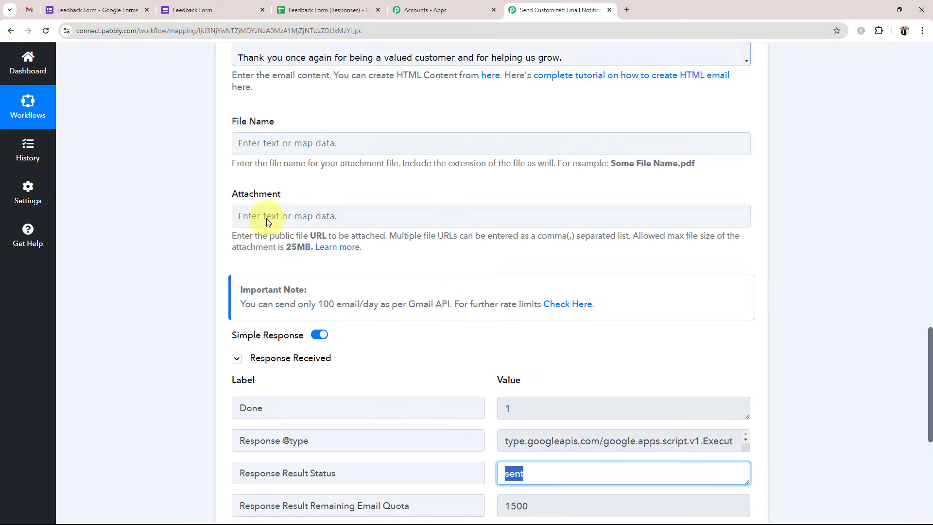
left_click_drag(929, 401, 929, 141)
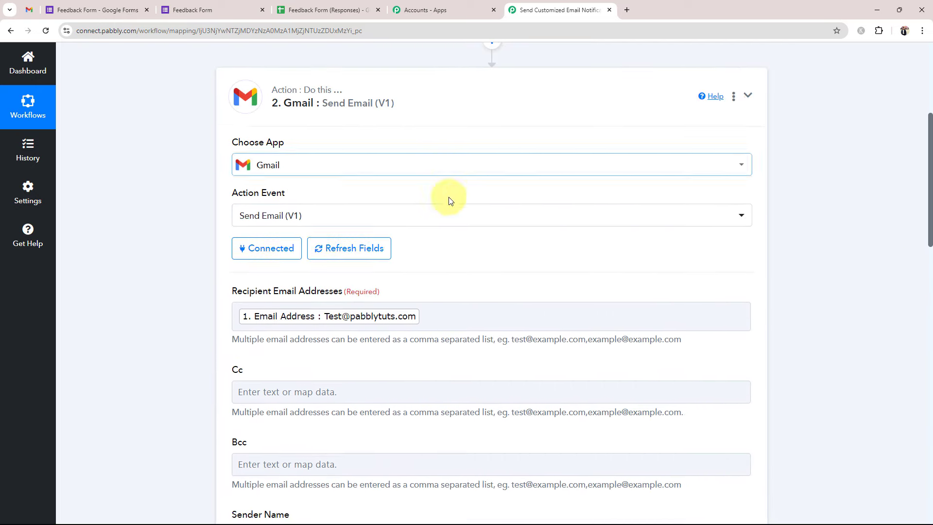
key("F5")
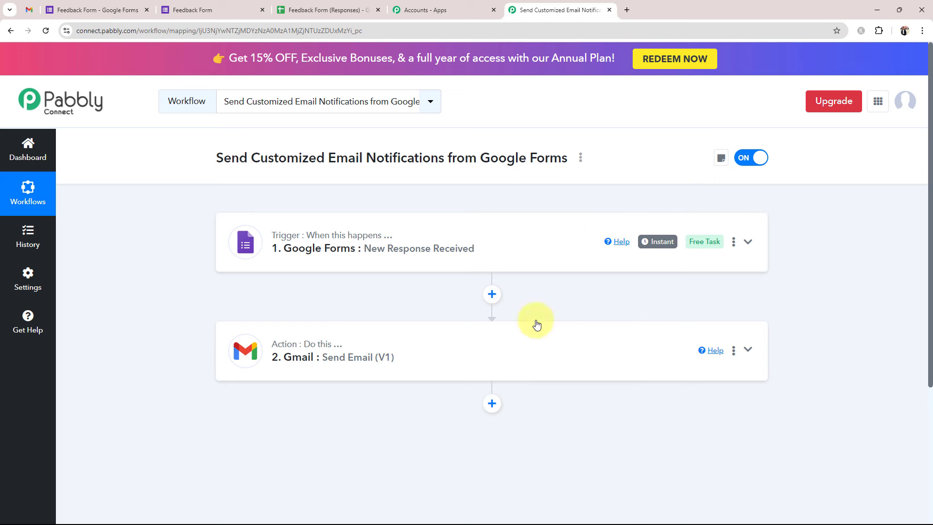
mouse_move(298, 236)
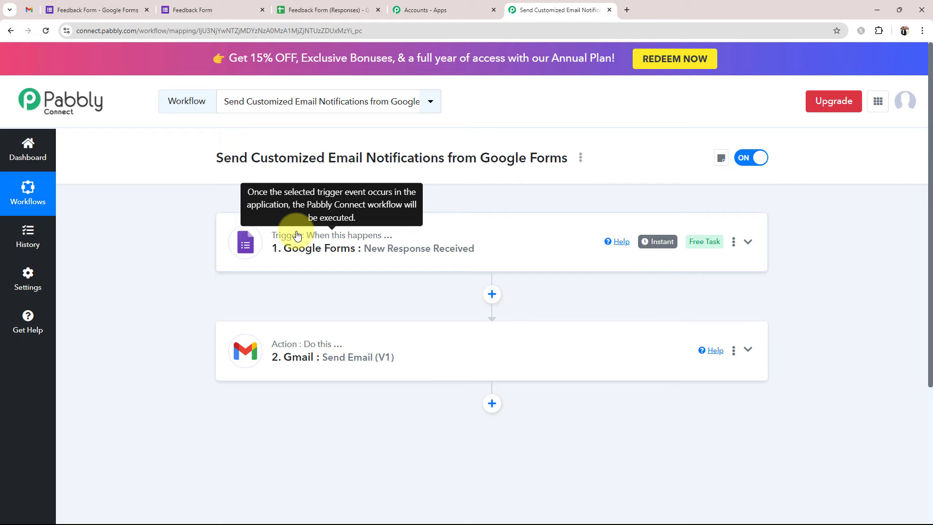
left_click(130, 8)
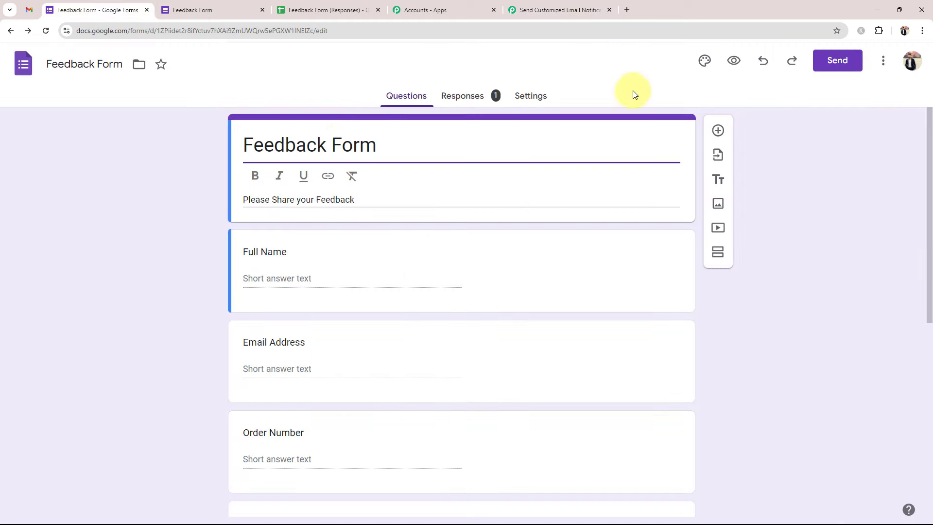
- Submit a second live-form response rated Praise with a positive service comment, then view the Responses sheet
left_click(734, 60)
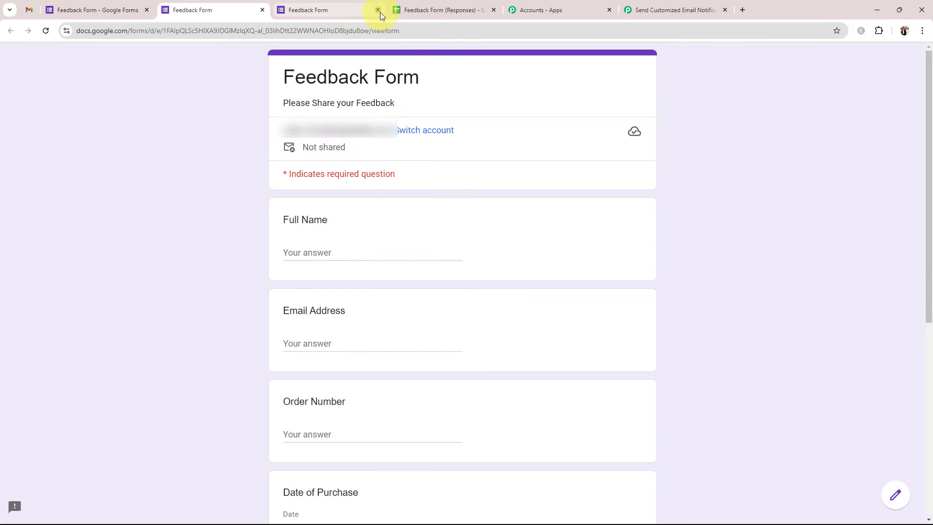
left_click(378, 10)
scroll(173, 263, "down", 2)
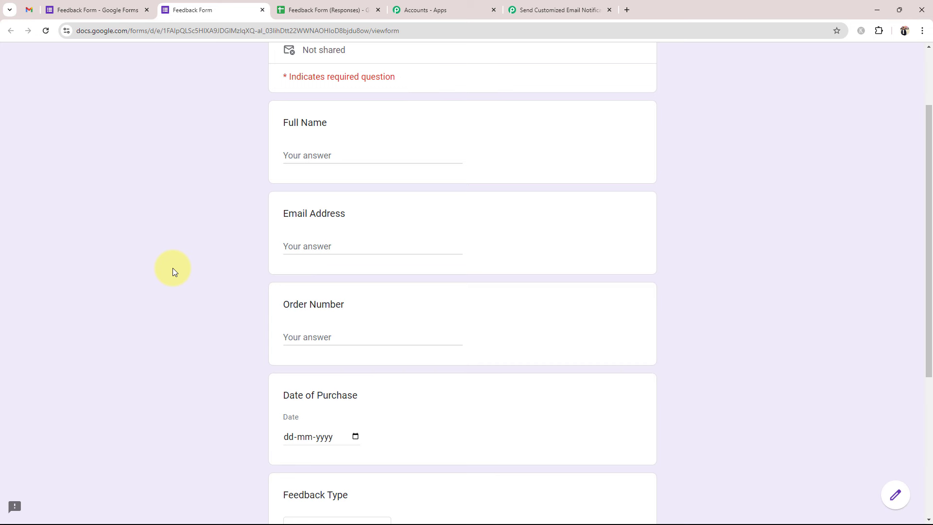
scroll(173, 269, "down", 2)
scroll(173, 269, "up", 1)
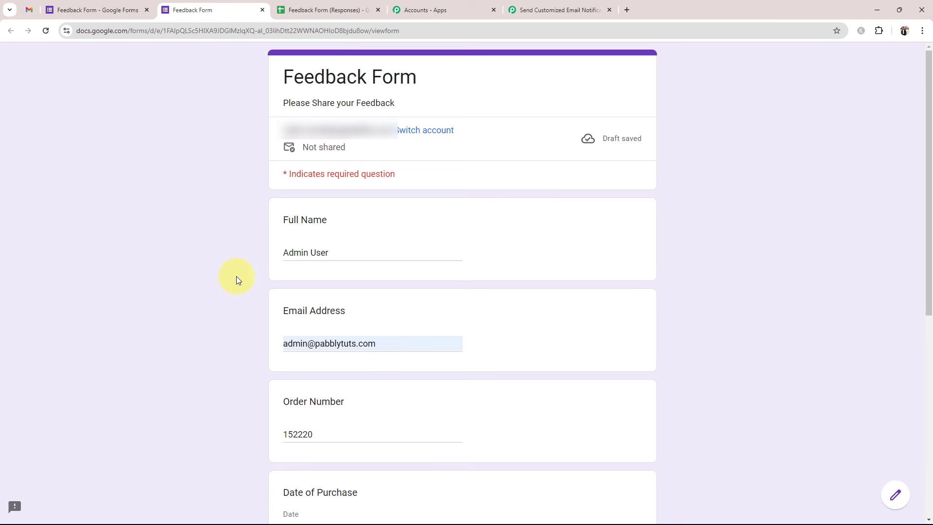
scroll(246, 346, "down", 3)
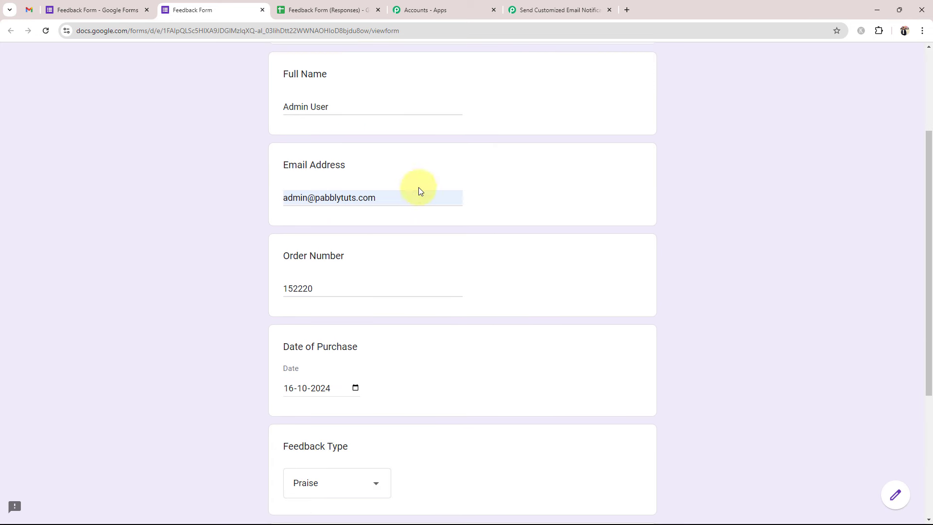
scroll(166, 354, "down", 3)
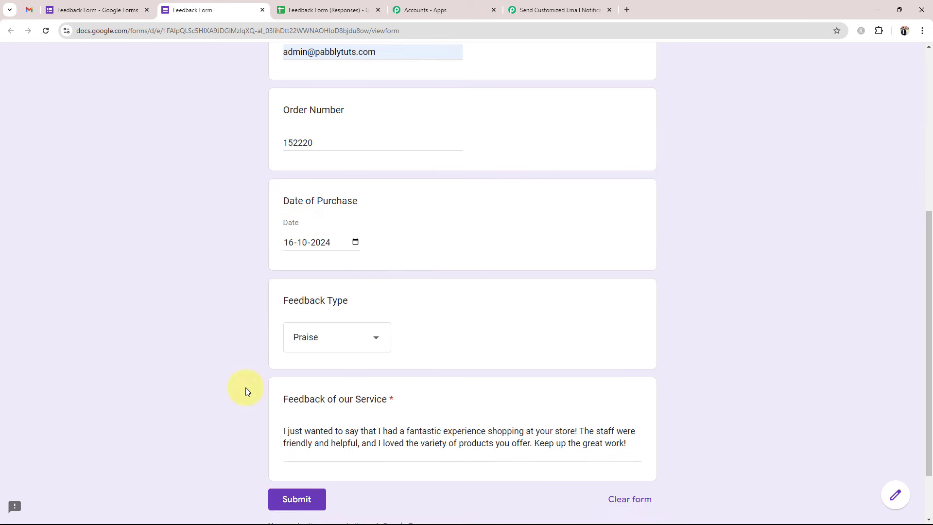
scroll(246, 389, "down", 2)
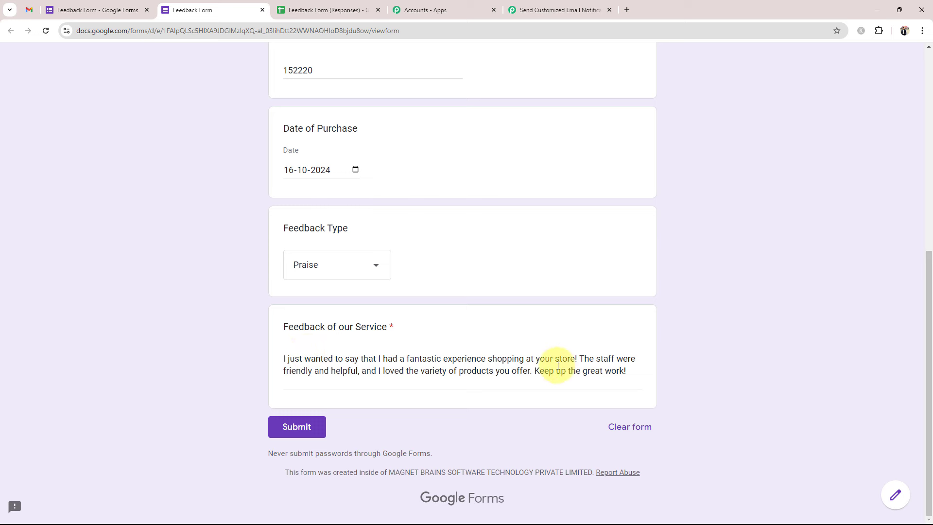
left_click_drag(627, 372, 217, 348)
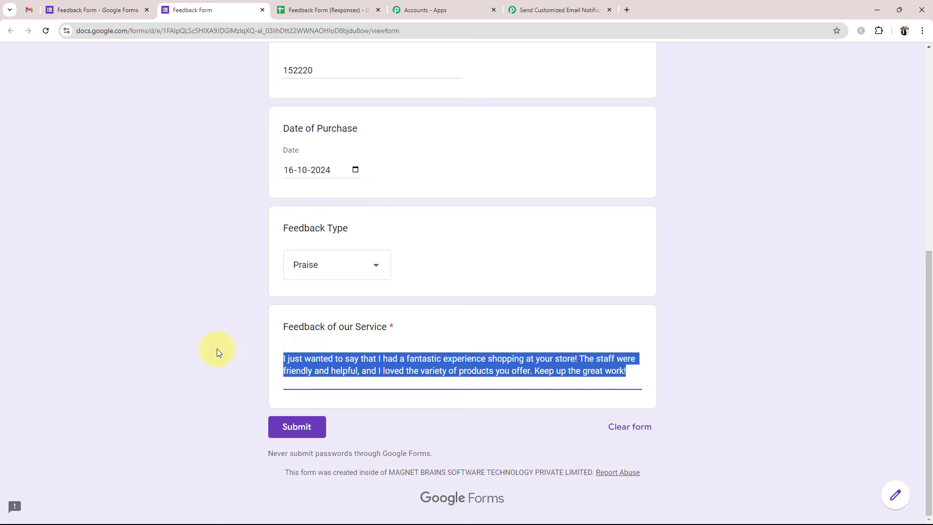
left_click(285, 430)
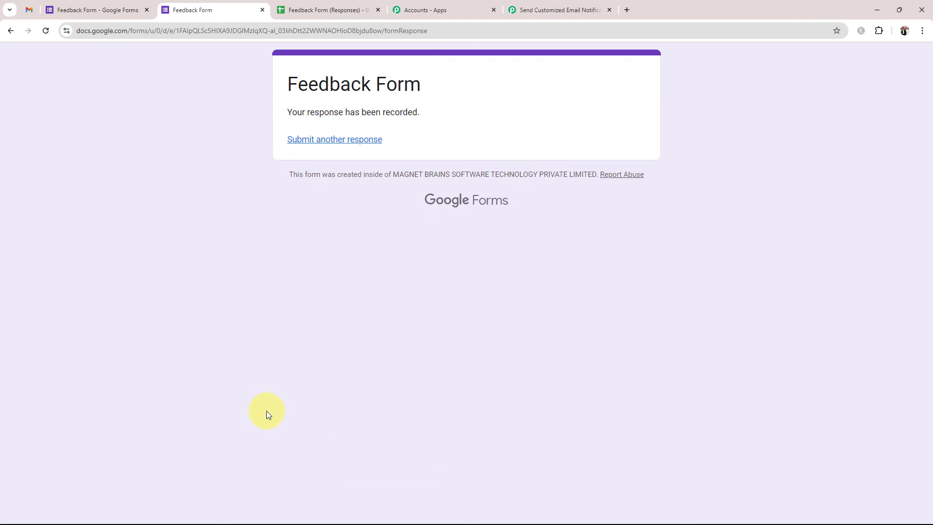
left_click(309, 7)
- Bold the Praise response in cells A3:G3 to match the first entry, then return to Pabbly Connect
left_click(102, 261)
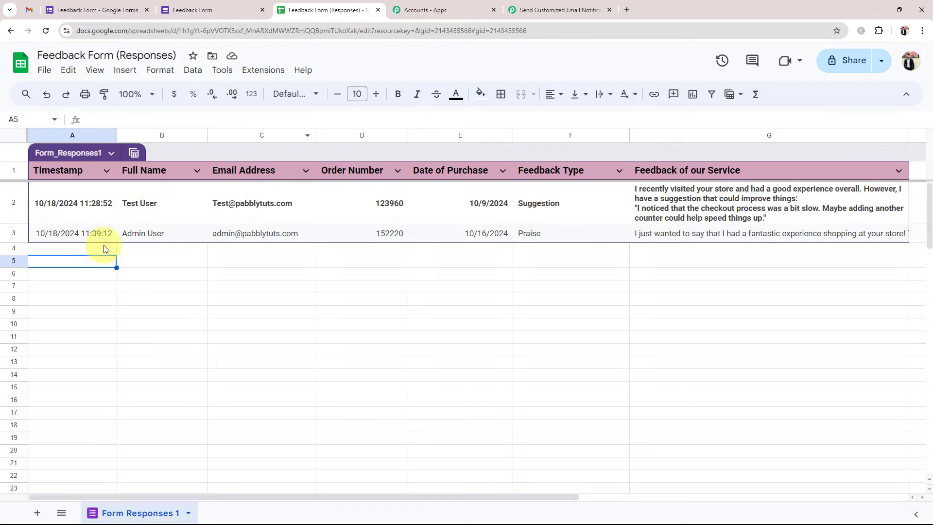
left_click_drag(673, 234, 146, 235)
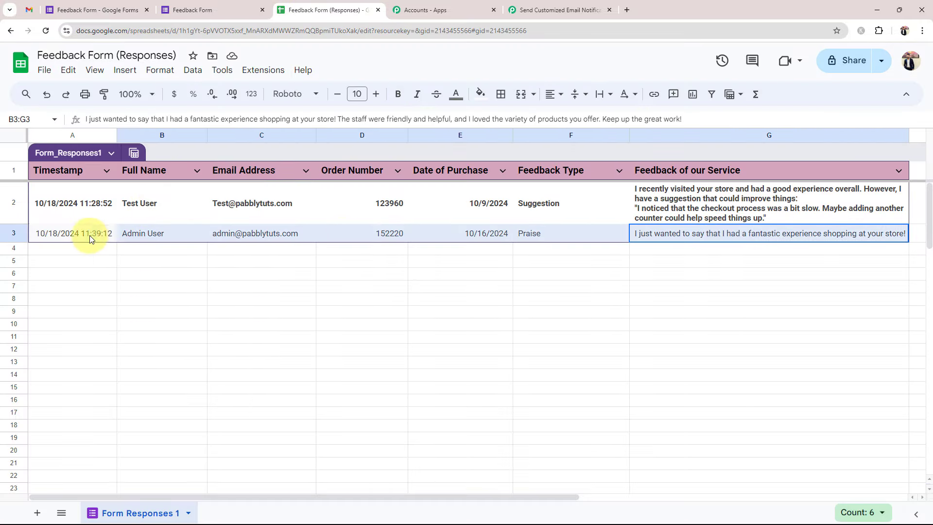
left_click_drag(90, 238, 87, 237)
left_click(398, 94)
left_click(354, 362)
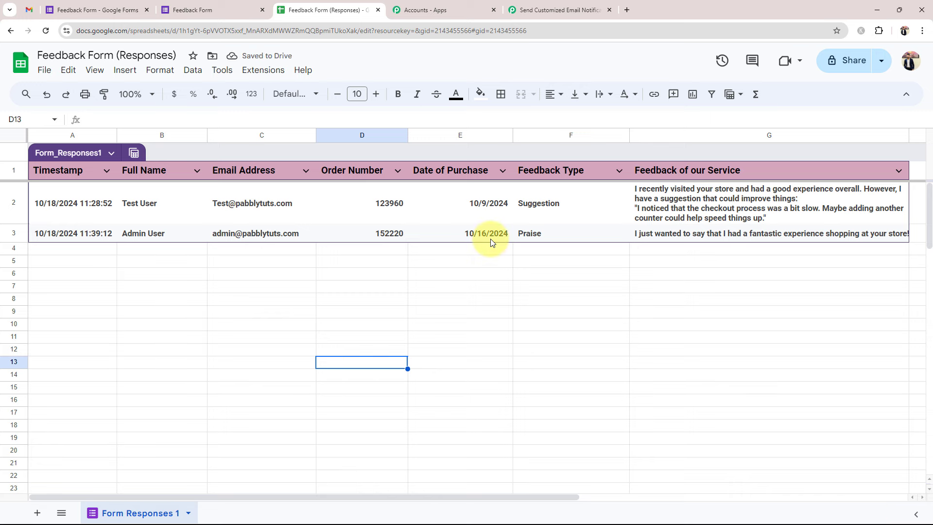
left_click(547, 5)
mouse_move(324, 347)
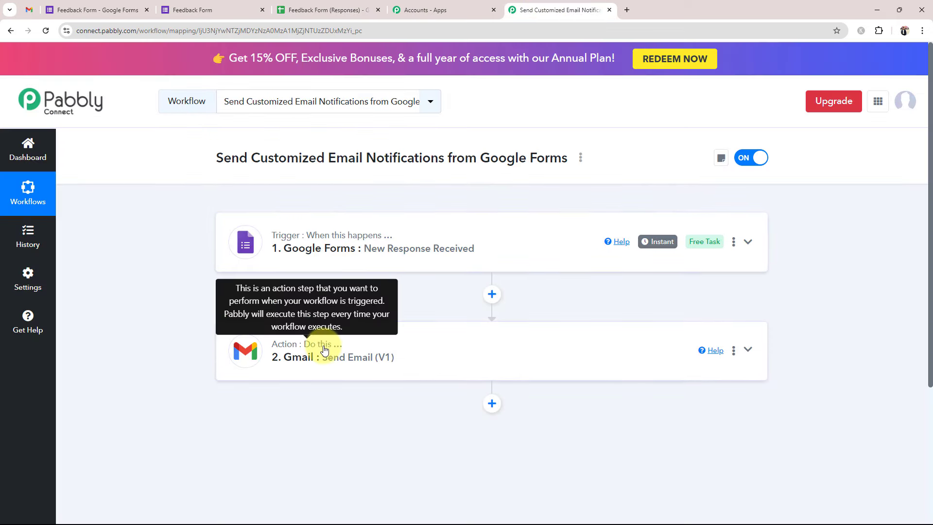
- Open the newest EverCraft thank-you email and verify the greeting names the Praise respondent
left_click(28, 11)
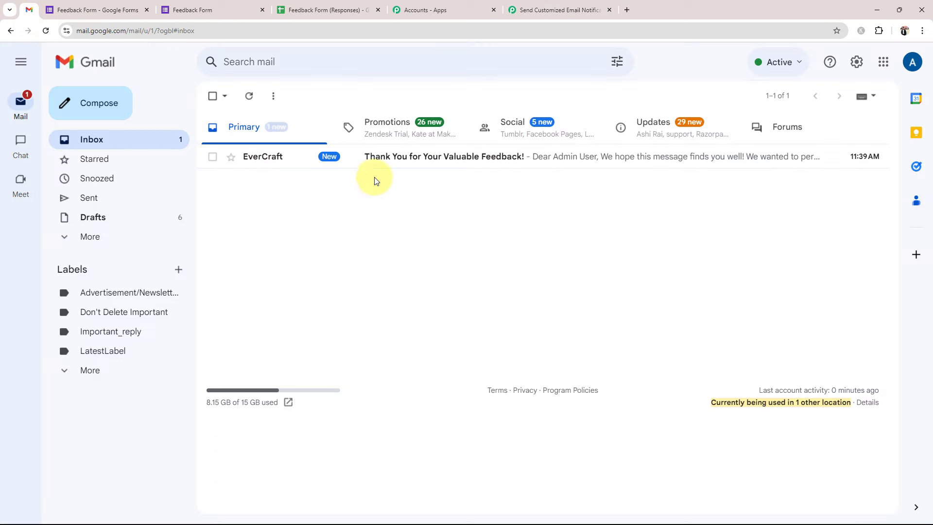
left_click(485, 170)
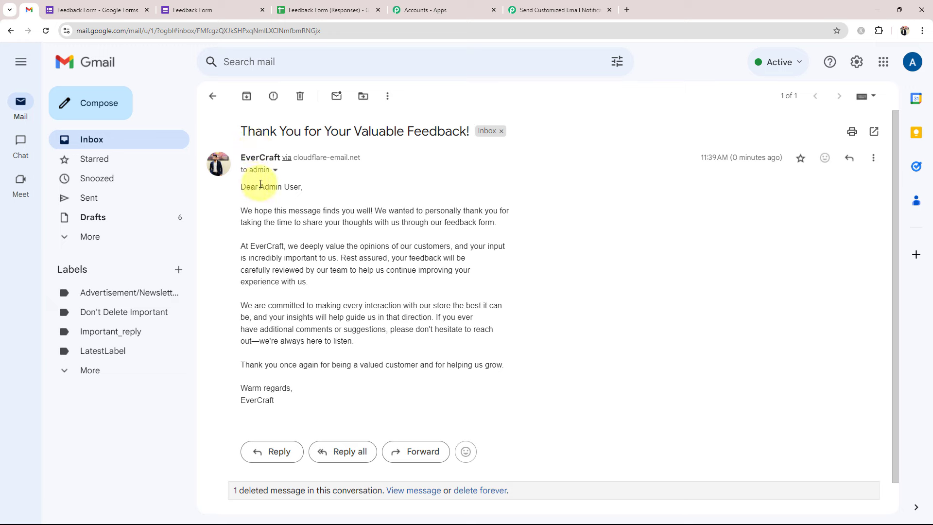
left_click_drag(260, 186, 305, 189)
left_click(378, 193)
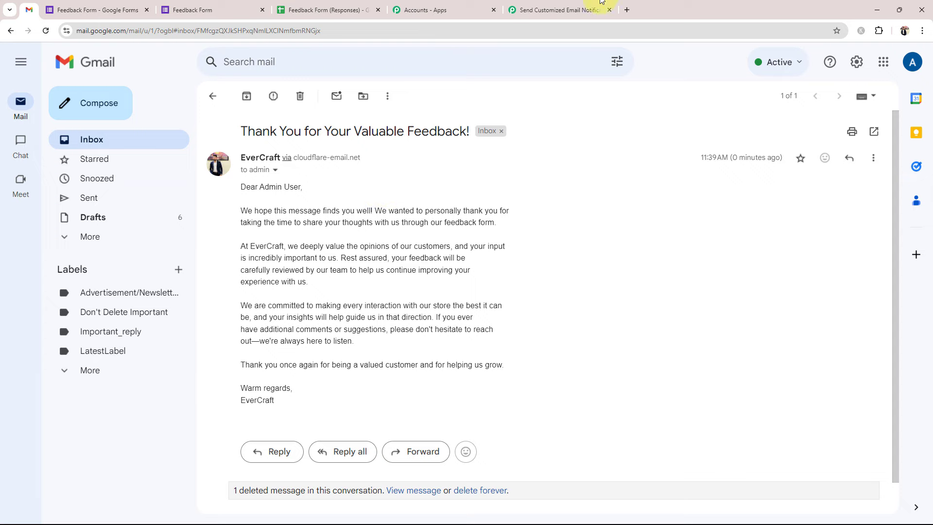
left_click(574, 8)
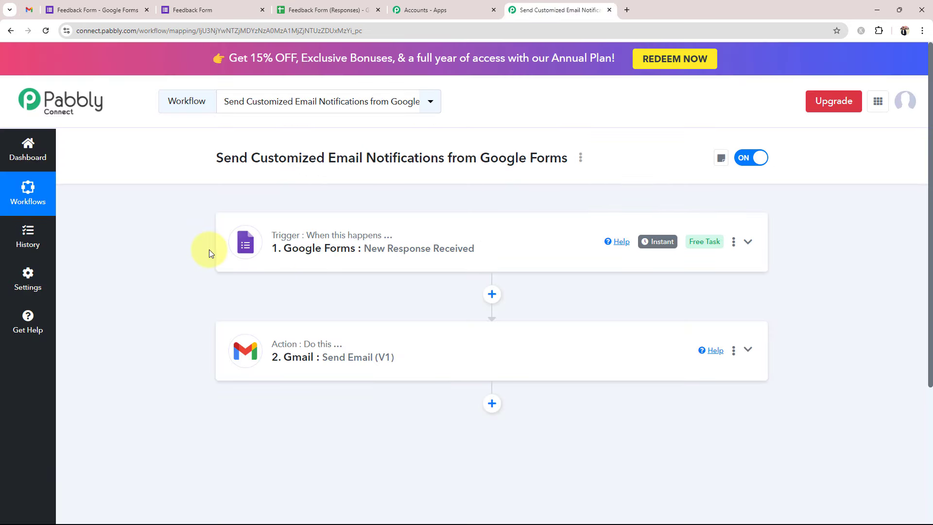